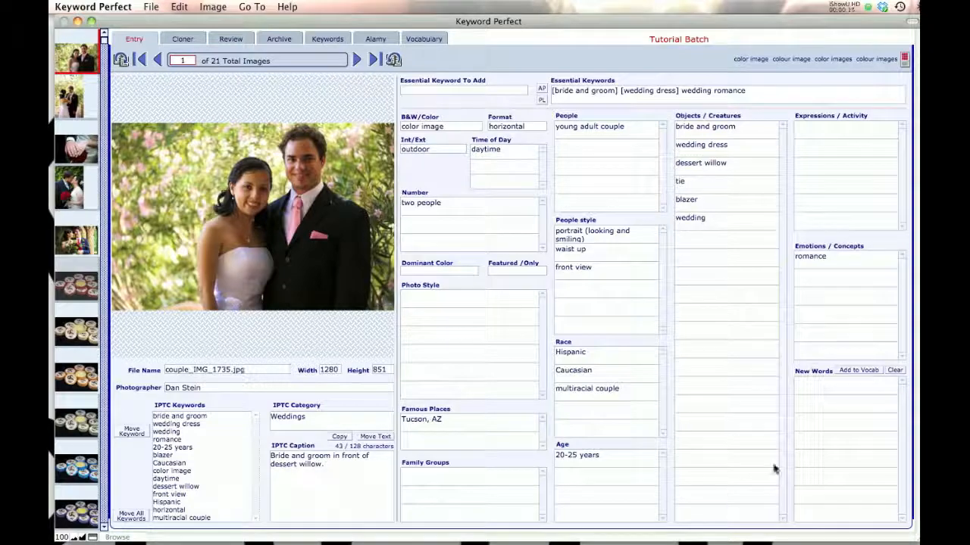
# - Switch to the Tutorial Alamy Excel Spreadsheet in Excel and examine its columns from File name through Unique Reference Number
pyautogui.click(918, 437)
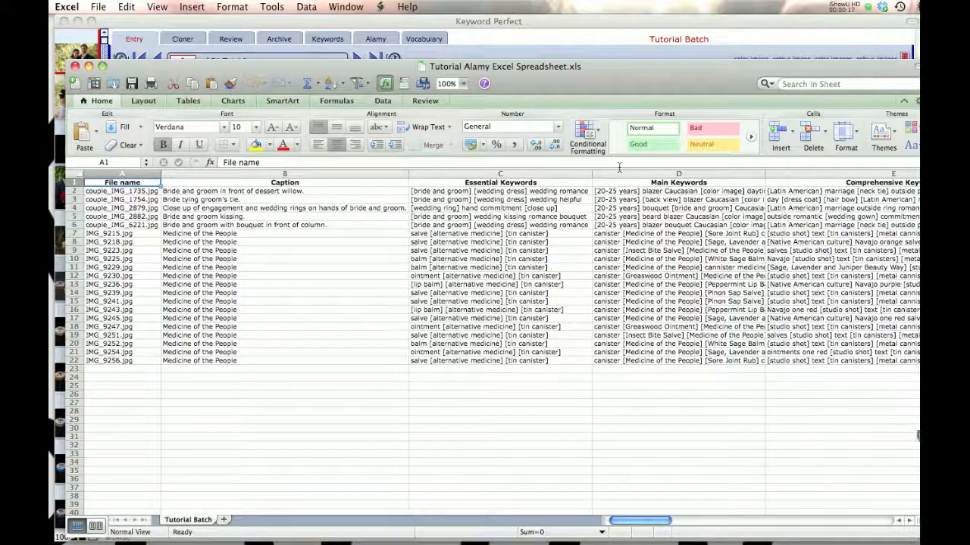
pyautogui.moveTo(627, 79); pyautogui.dragTo(613, 49)
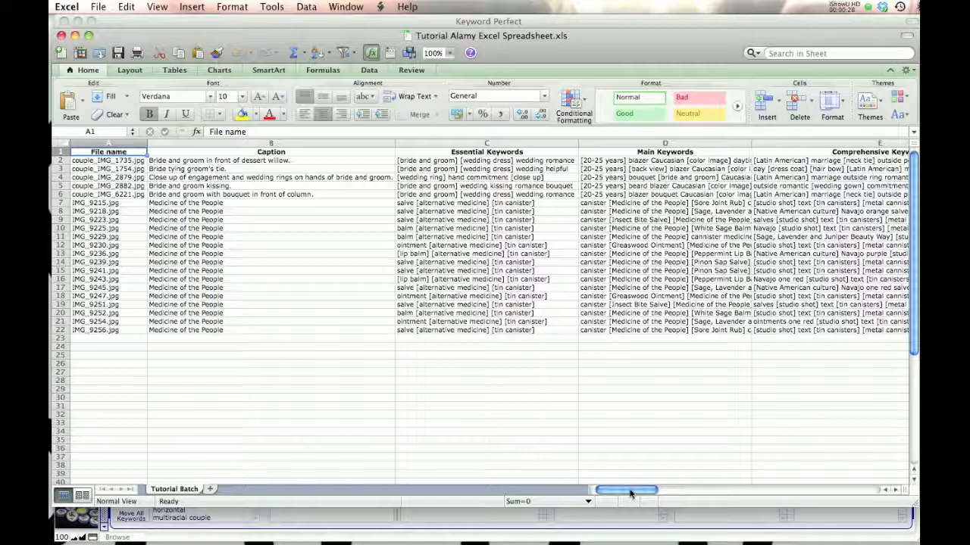
pyautogui.moveTo(632, 493); pyautogui.dragTo(696, 515)
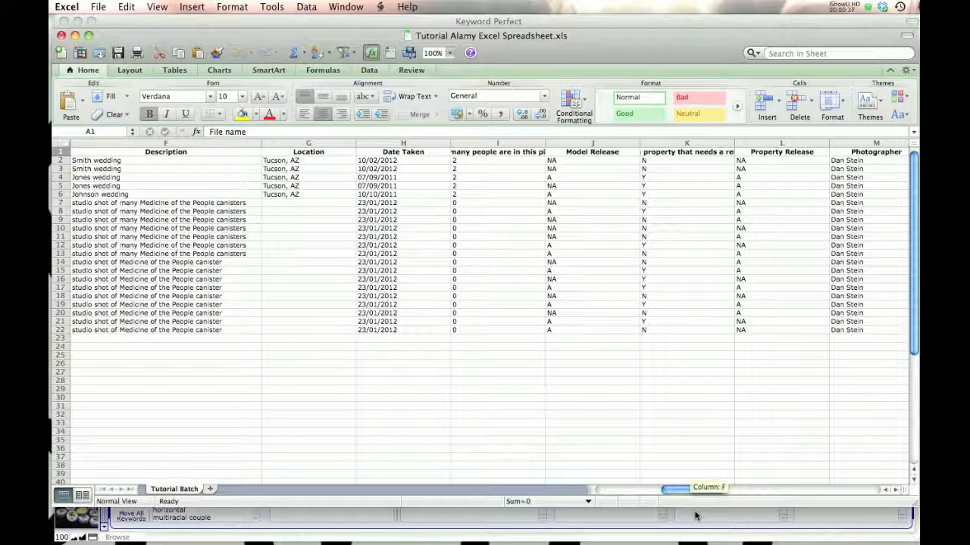
pyautogui.moveTo(695, 516); pyautogui.dragTo(731, 519)
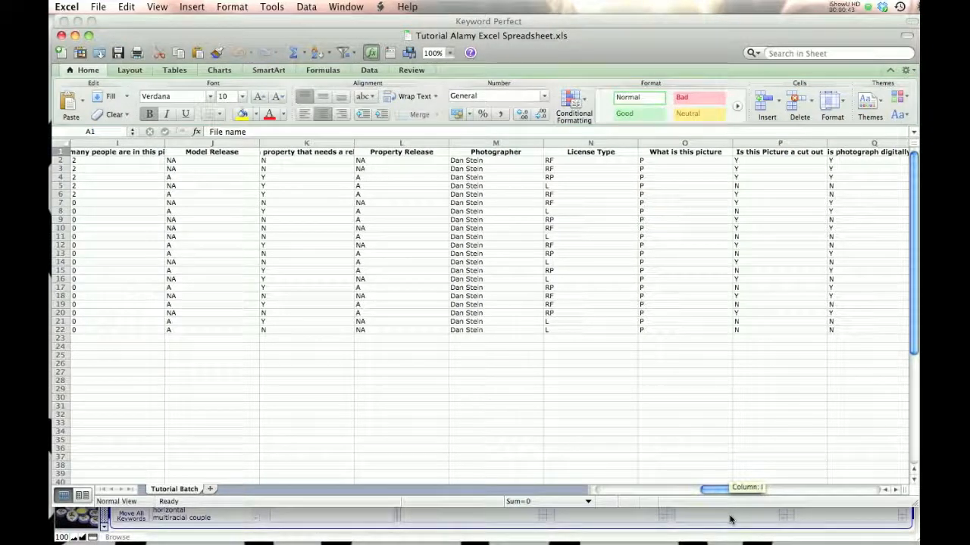
pyautogui.moveTo(730, 520); pyautogui.dragTo(749, 525)
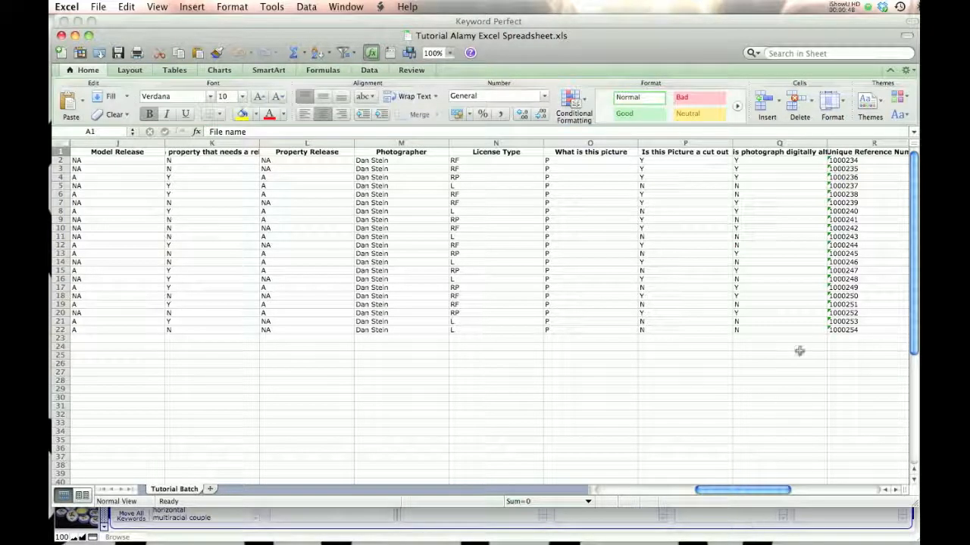
# - Switch back to Keyword Perfect and review the Property Release choices in the first image's Alamy Excel fields
pyautogui.click(659, 35)
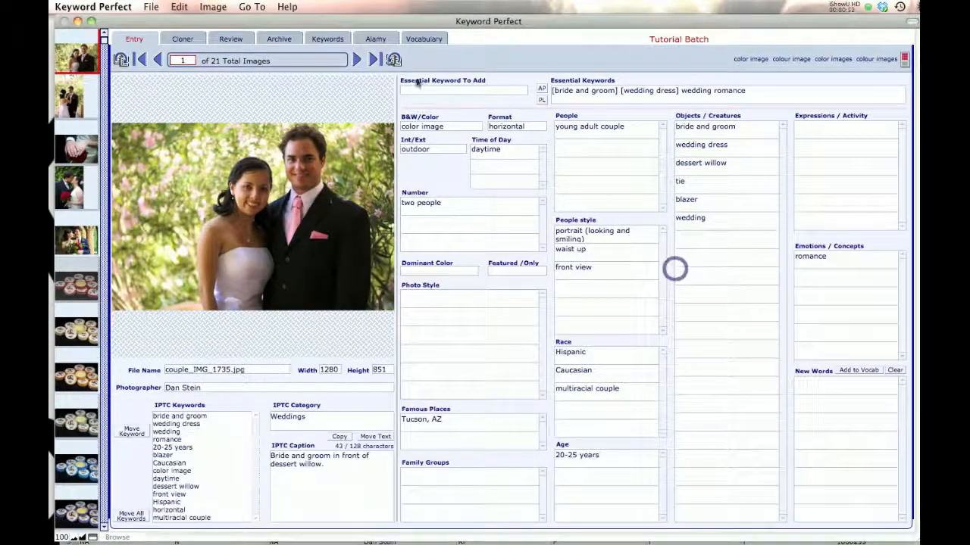
pyautogui.click(375, 41)
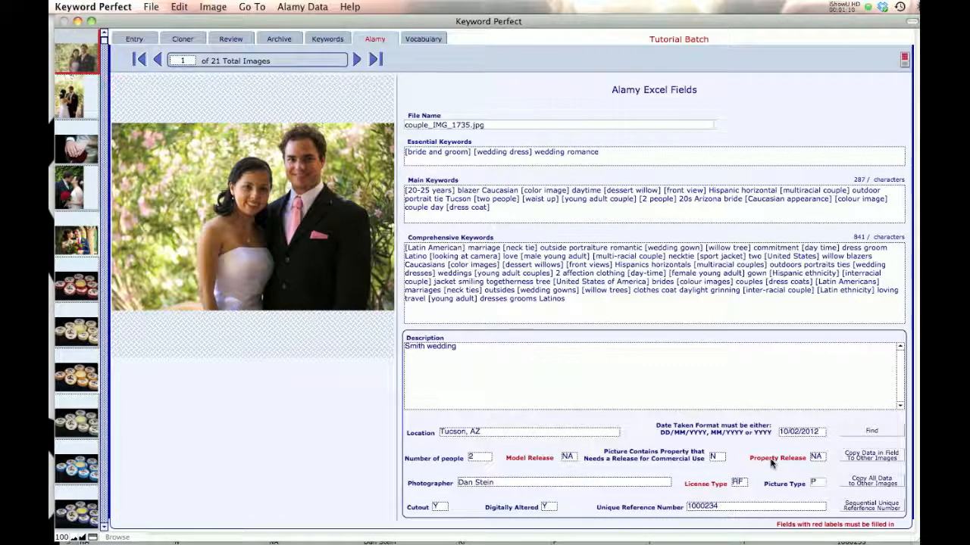
pyautogui.click(816, 456)
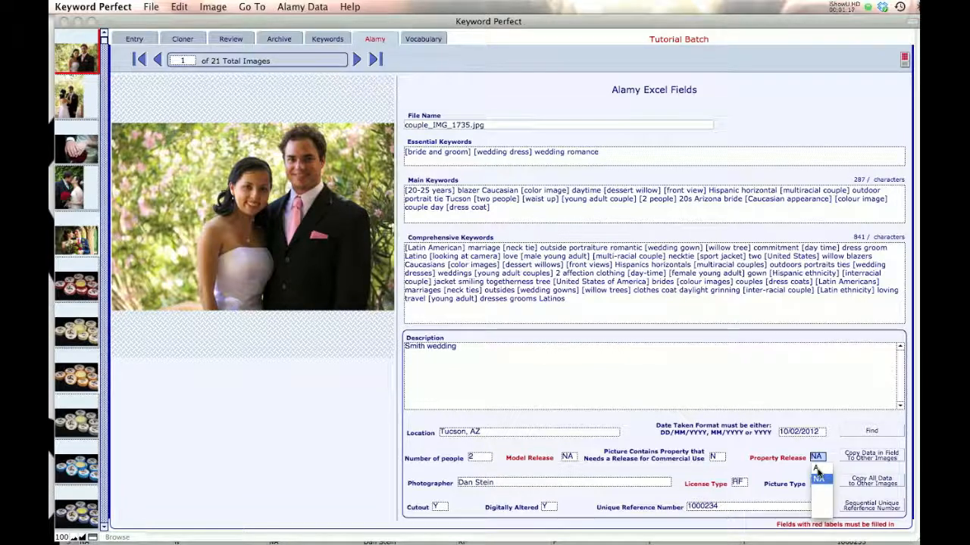
pyautogui.click(746, 449)
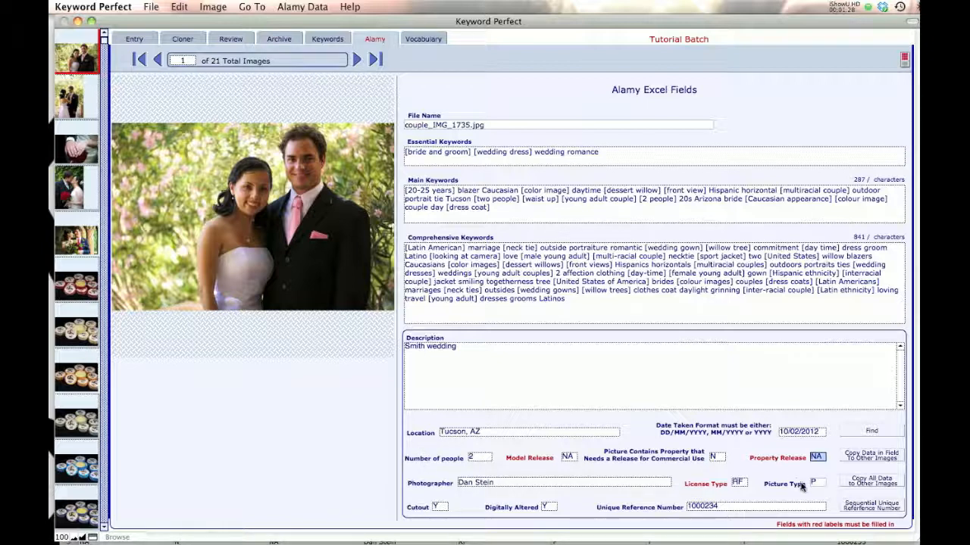
# - Review the available B&W/Color and Number keyword choices on the first image's keyword entry form
pyautogui.click(138, 40)
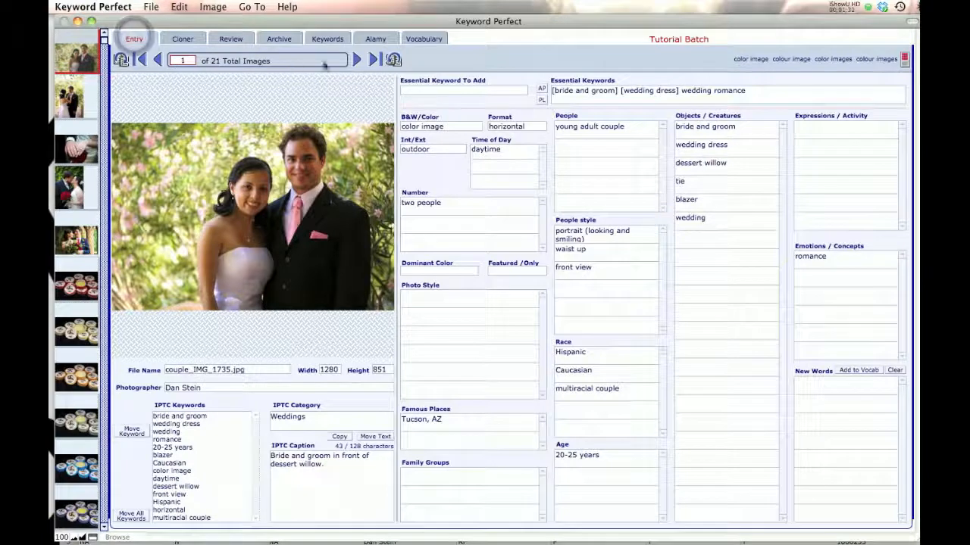
pyautogui.click(457, 126)
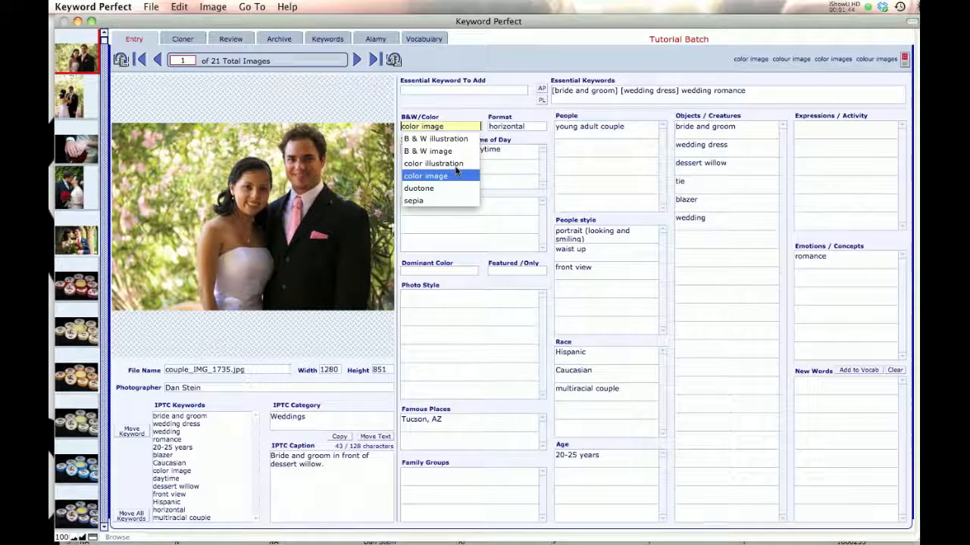
pyautogui.click(459, 115)
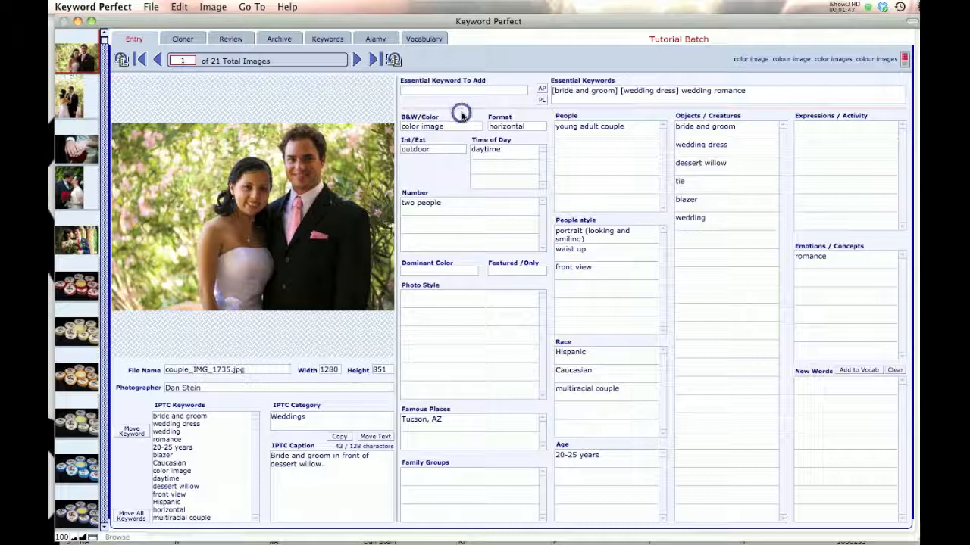
pyautogui.click(422, 217)
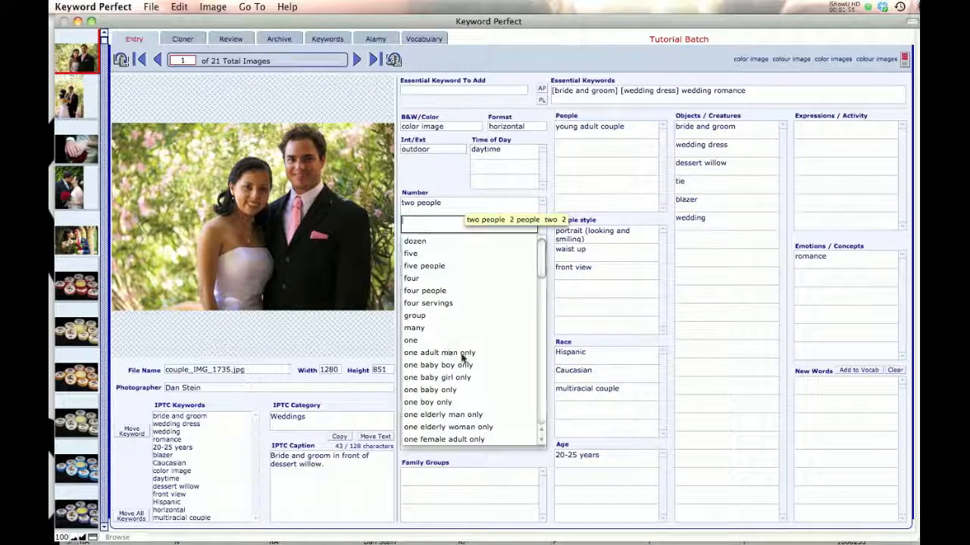
pyautogui.click(478, 206)
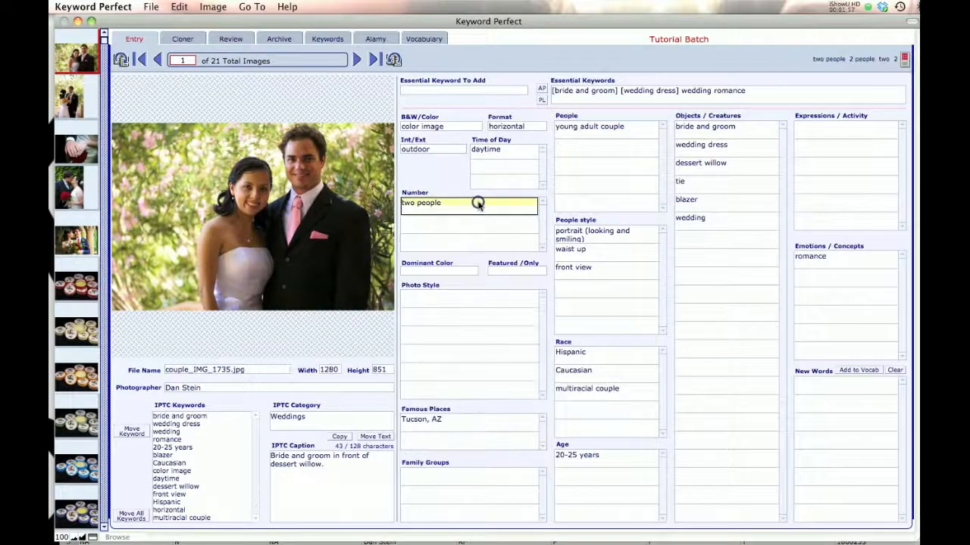
pyautogui.click(455, 191)
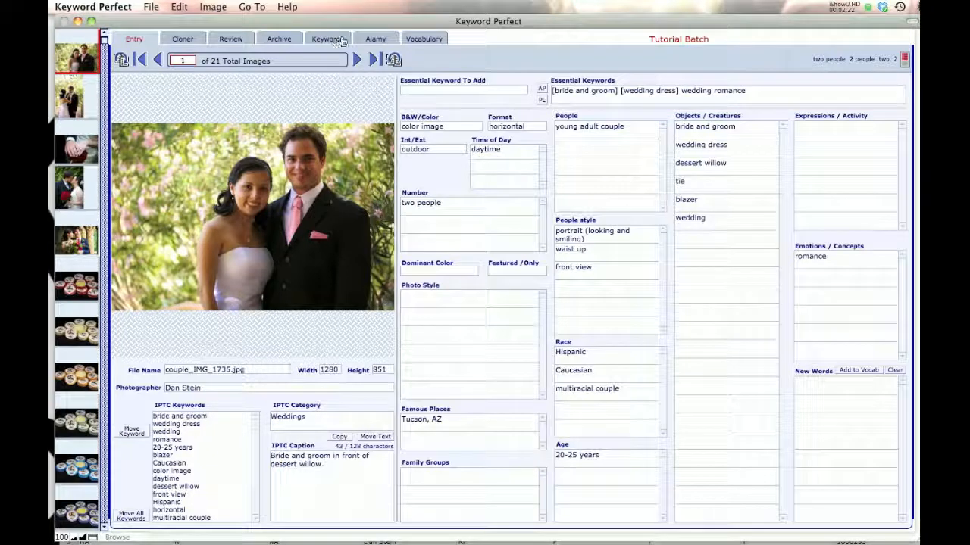
# - Find the images whose Property Release is NA in the Alamy data, and narrow them to those with location Tucson, AZ
pyautogui.click(376, 39)
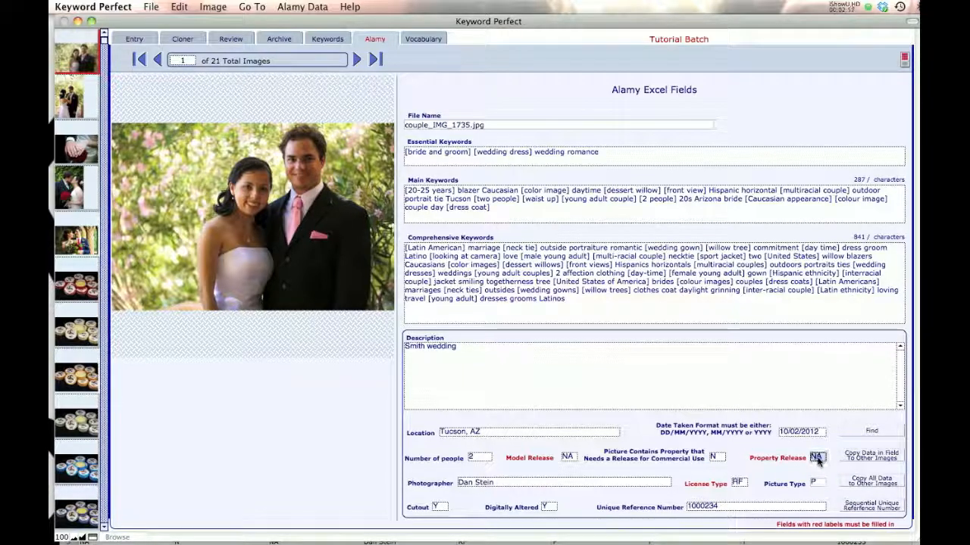
pyautogui.click(817, 457)
pyautogui.click(818, 459)
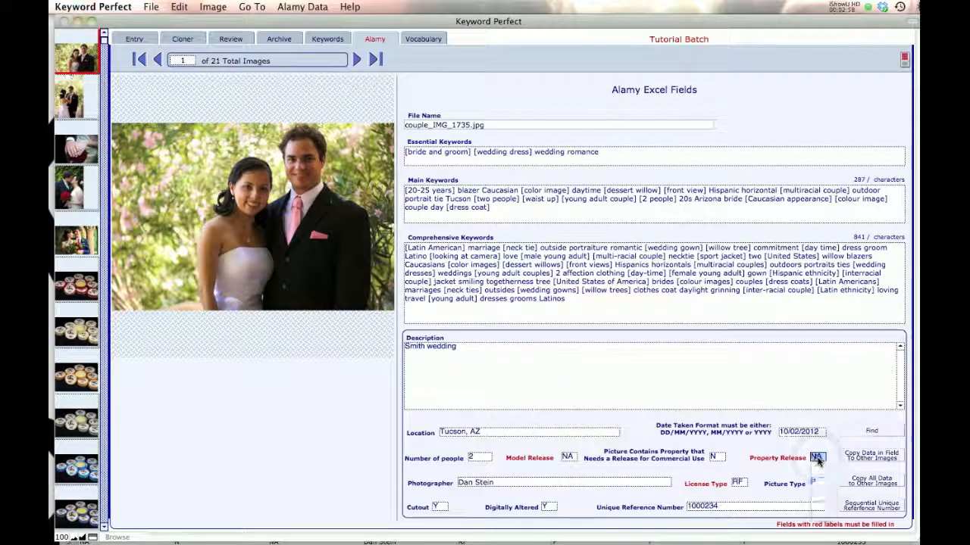
pyautogui.click(871, 432)
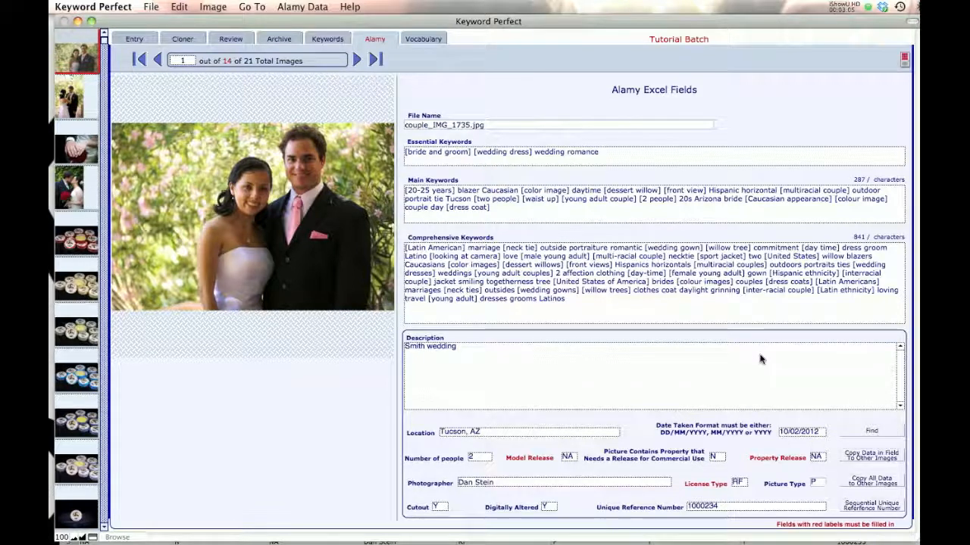
pyautogui.click(517, 432)
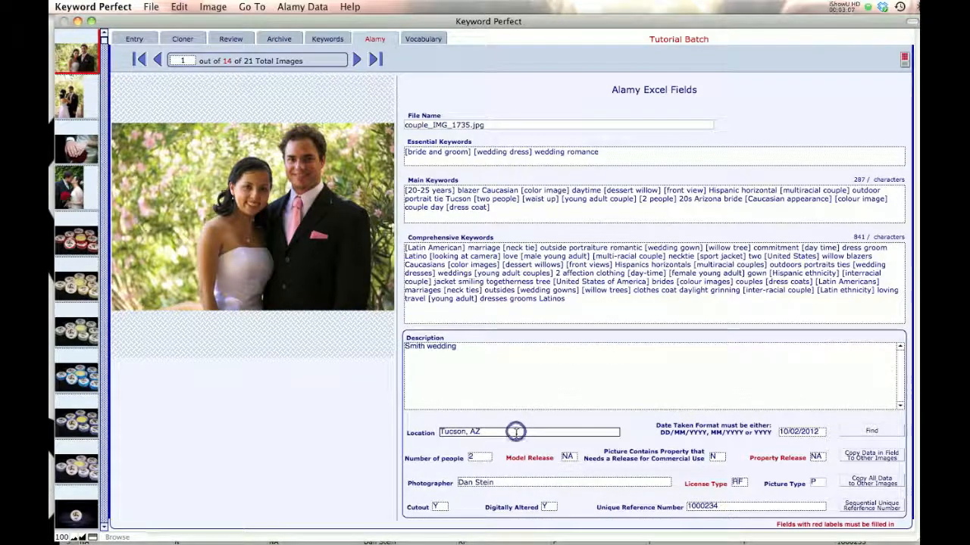
pyautogui.click(872, 433)
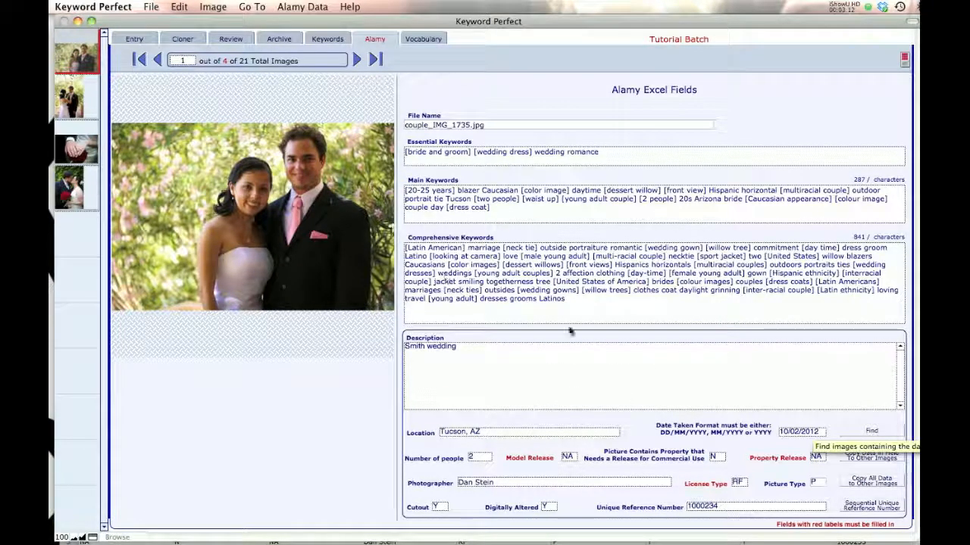
# - Copy the Date Taken value 10/02/2012 to the found images, and start but cancel copying all the data fields
pyautogui.click(797, 433)
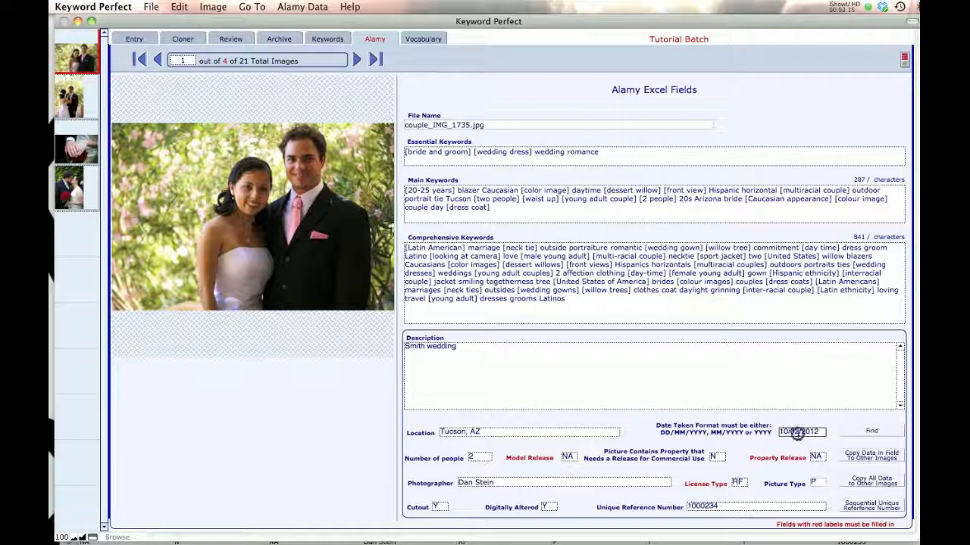
pyautogui.click(871, 458)
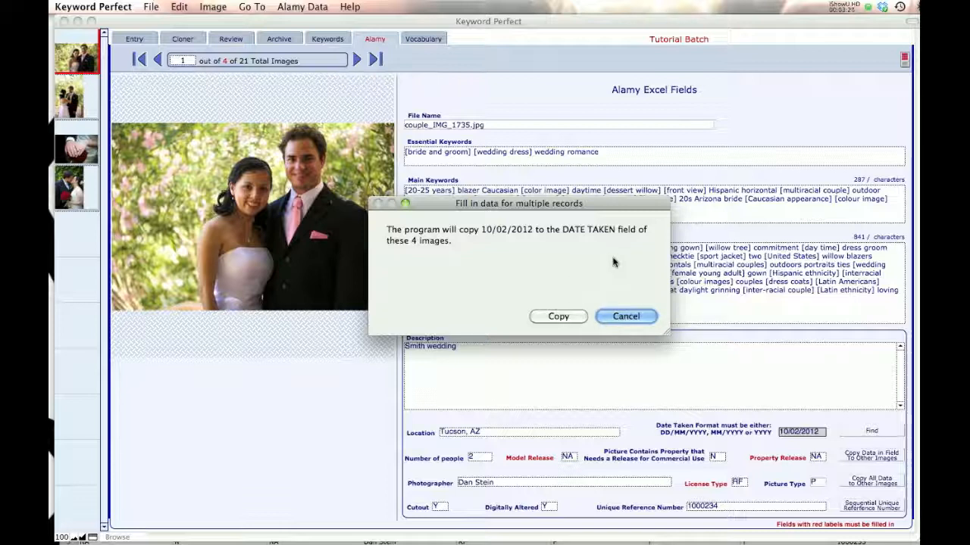
pyautogui.click(558, 316)
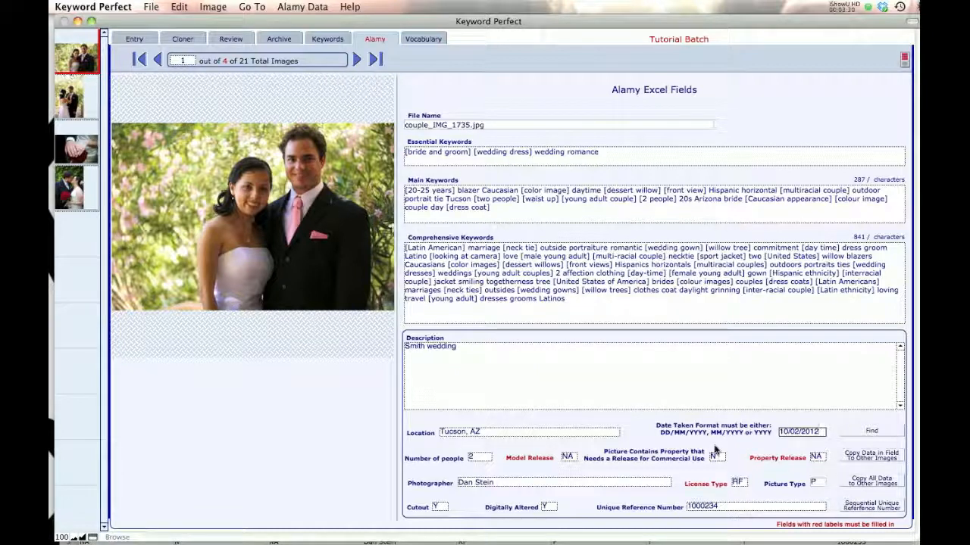
pyautogui.click(871, 483)
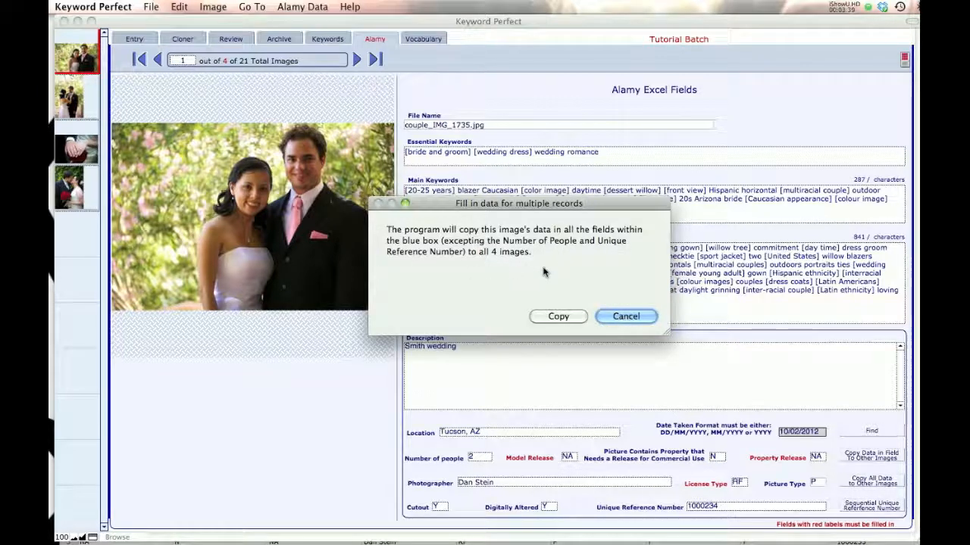
pyautogui.click(623, 317)
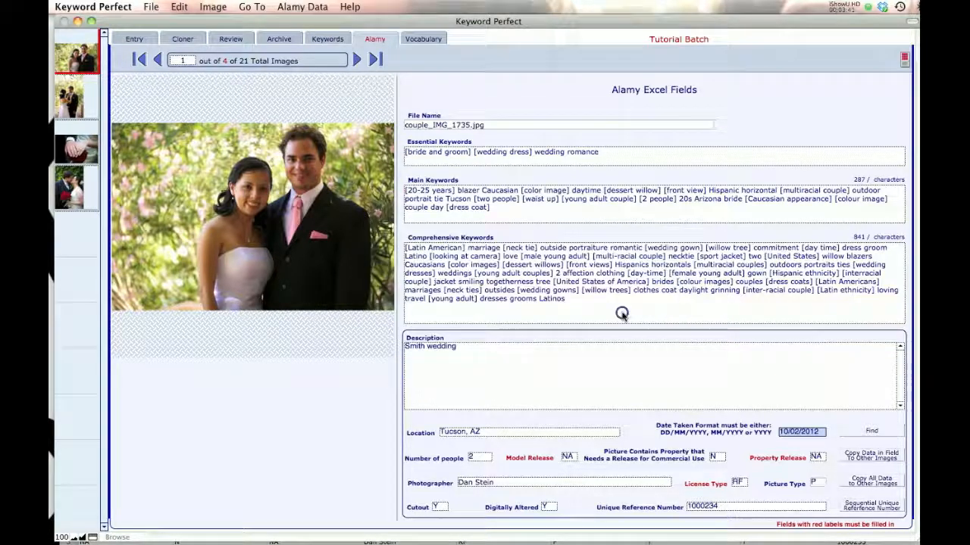
# - Fill the found images' Unique Reference Number with sequential numbers starting at 1000234, and check the numbers across the images
pyautogui.click(745, 506)
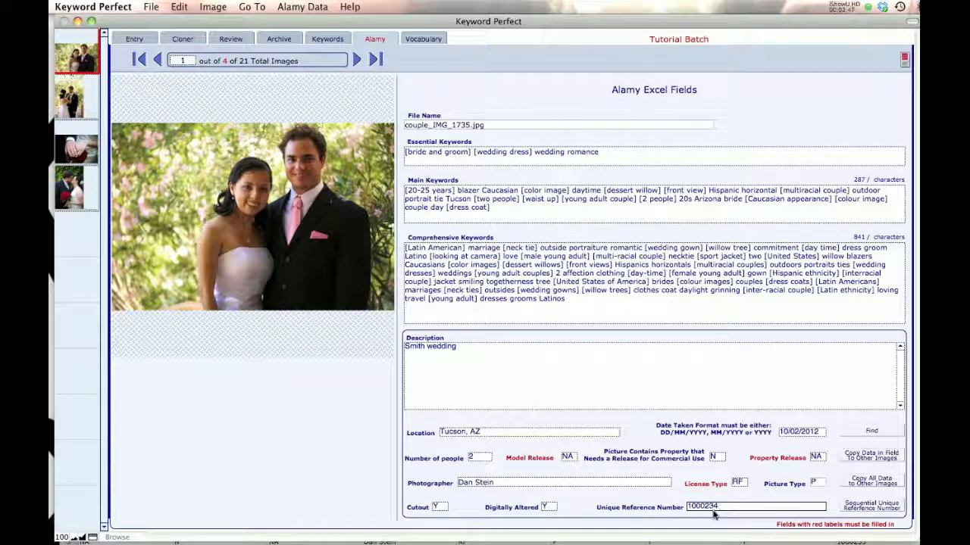
pyautogui.click(870, 507)
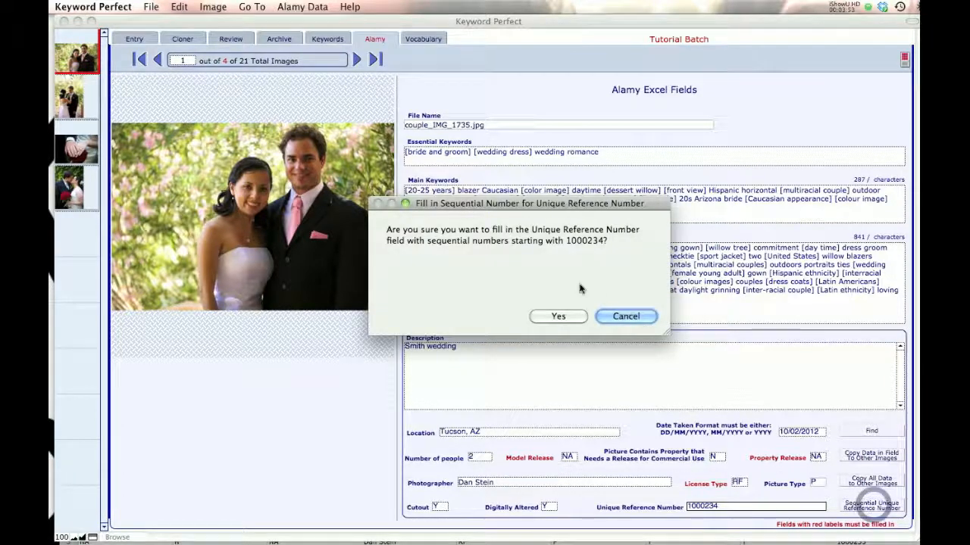
pyautogui.click(559, 317)
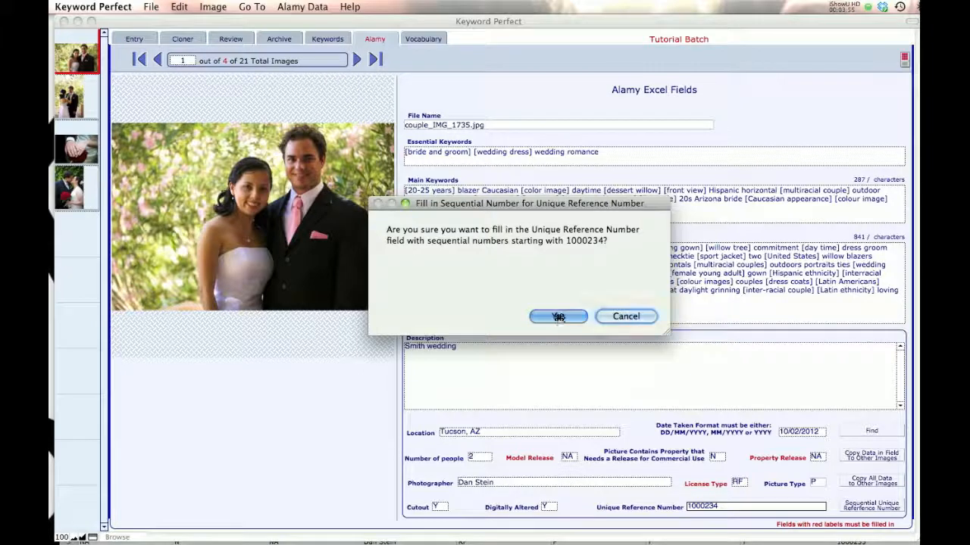
pyautogui.click(78, 92)
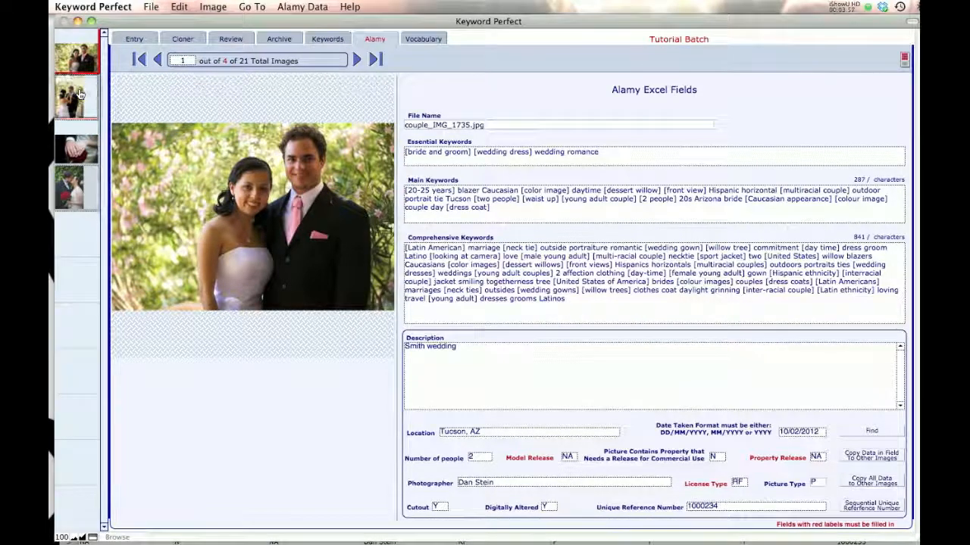
pyautogui.click(77, 148)
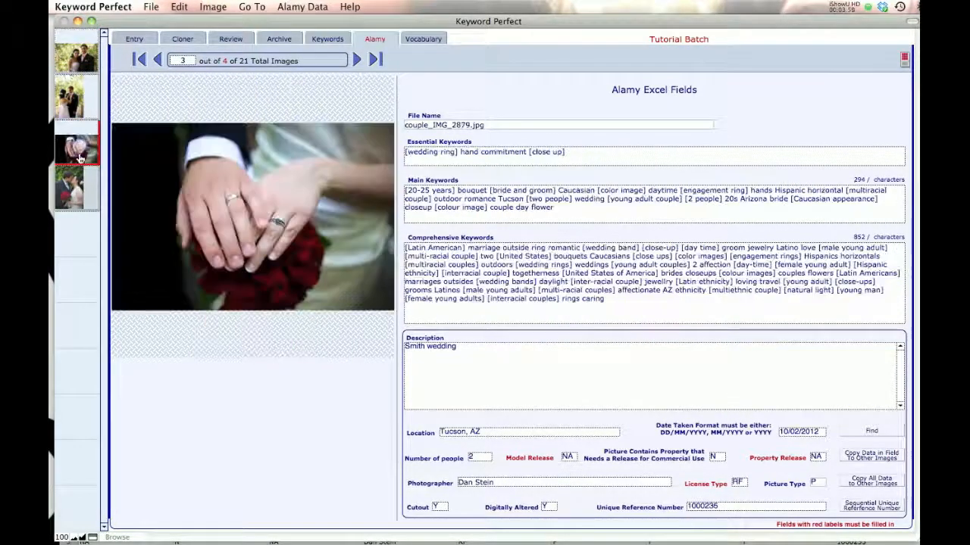
pyautogui.click(79, 195)
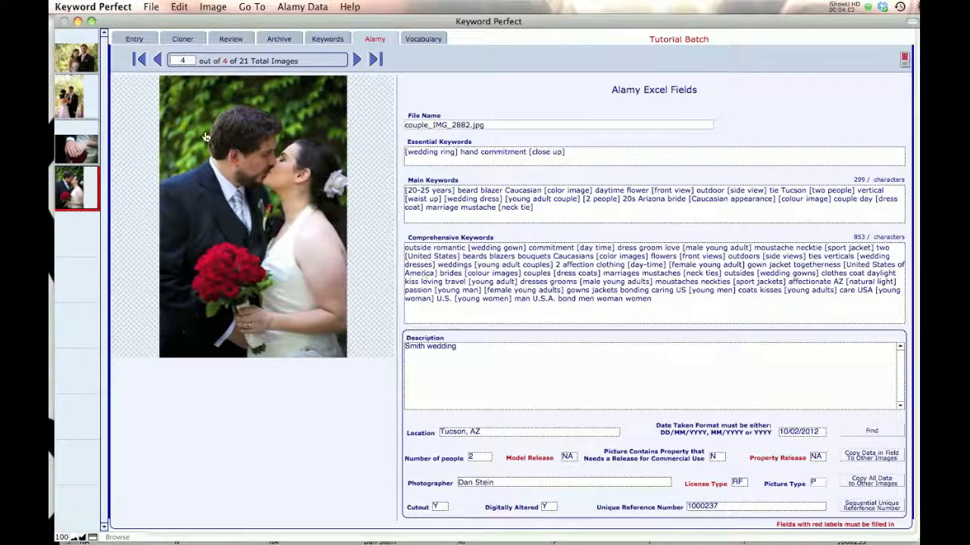
pyautogui.click(85, 58)
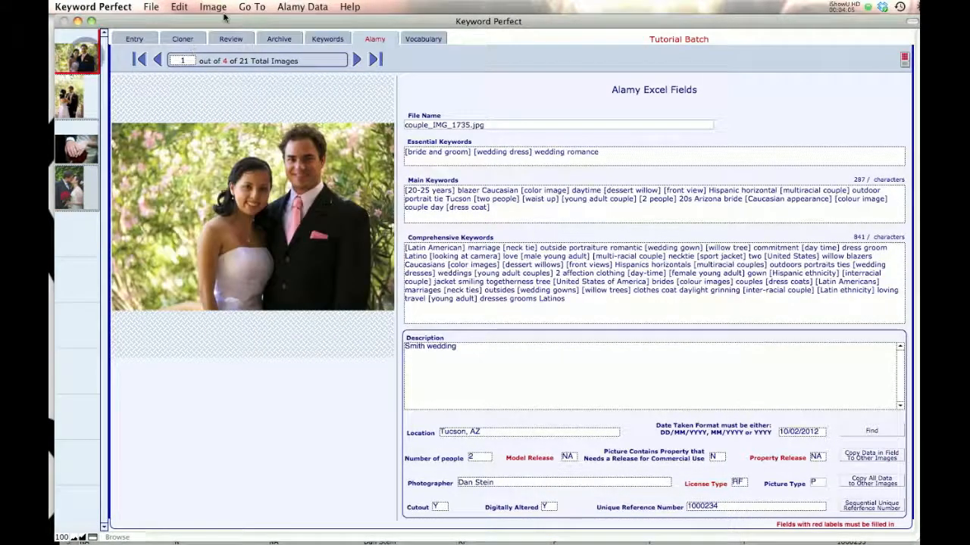
# - Clear the found set so that all images of the batch are shown again
pyautogui.click(215, 7)
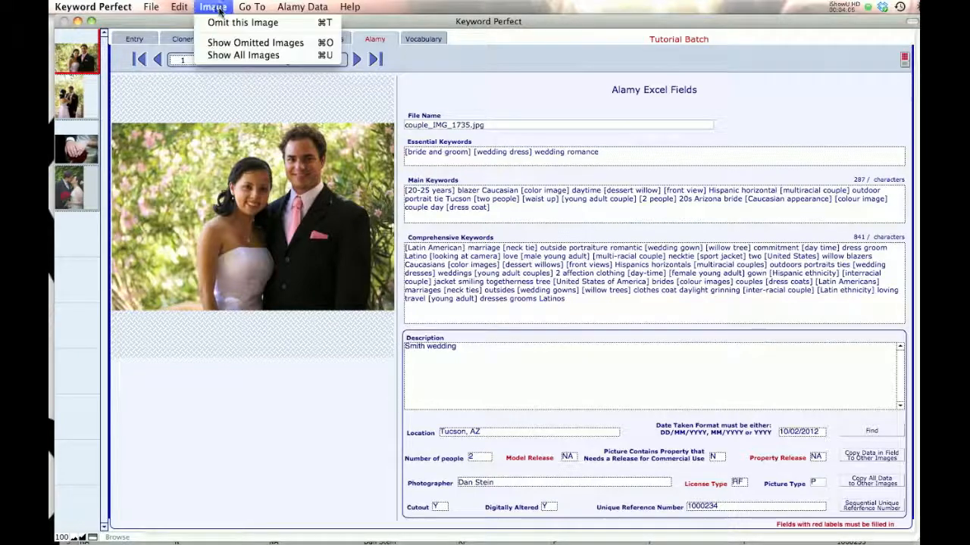
pyautogui.click(231, 56)
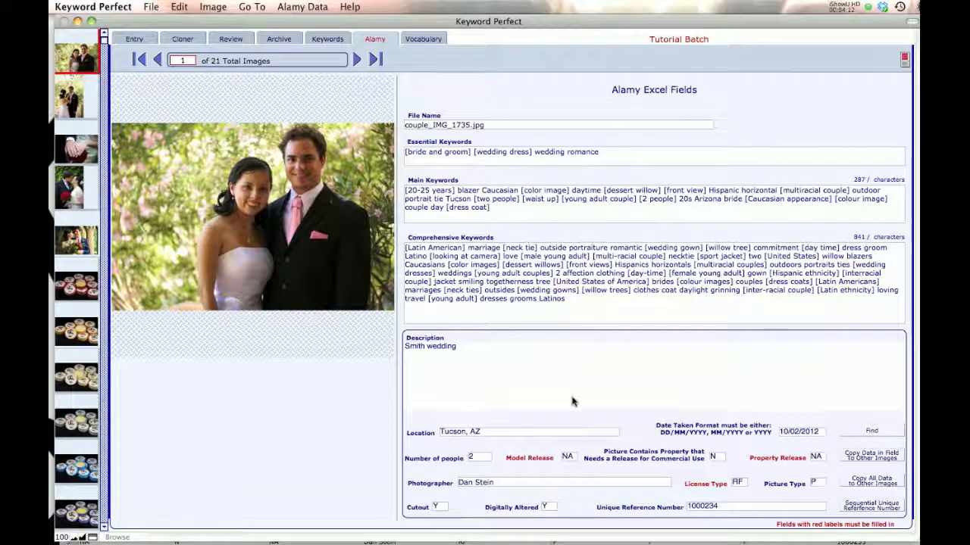
# - Set the default export method to Alamy Excel Spreadsheet in the preferences
pyautogui.press('super+comma')
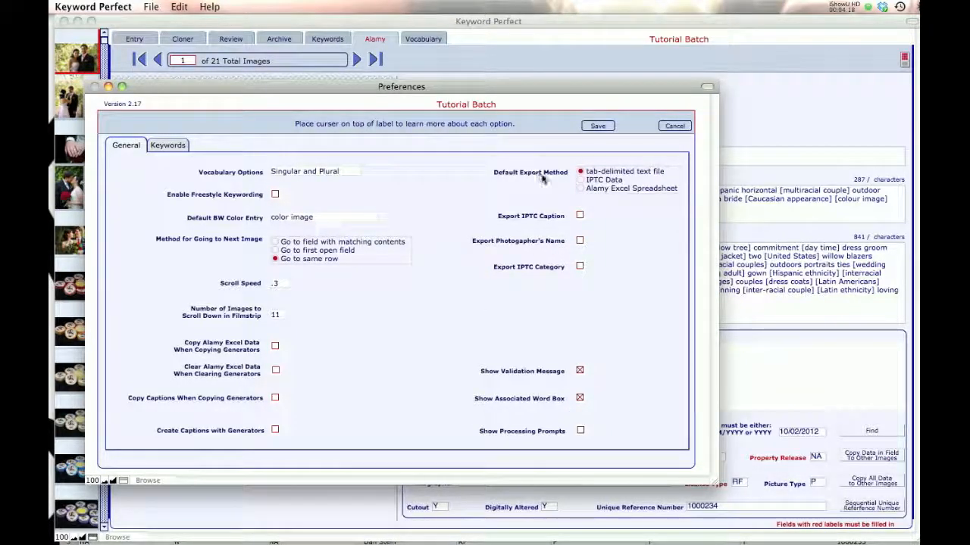
pyautogui.click(580, 190)
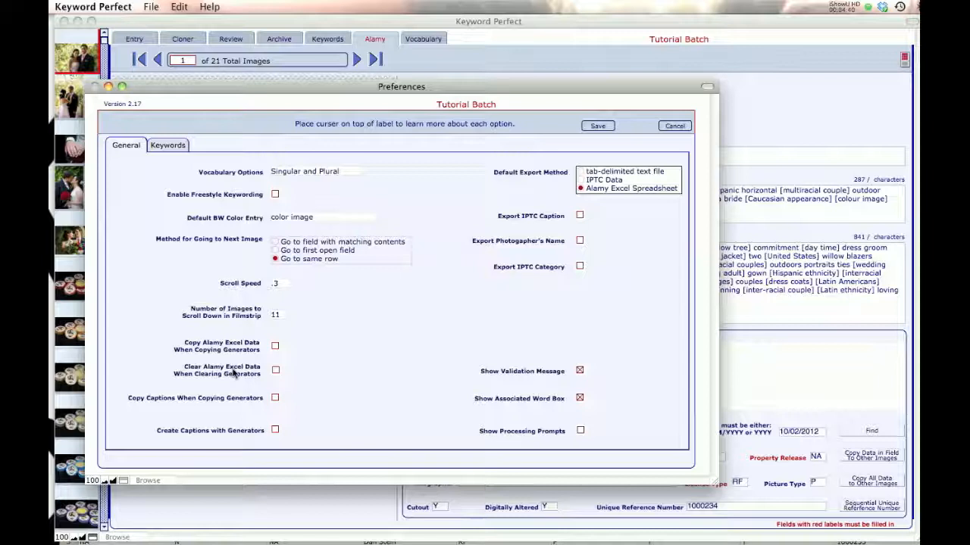
# - Try to enable copying and clearing of Alamy Excel data when generators are copied or cleared
pyautogui.moveTo(235, 372)
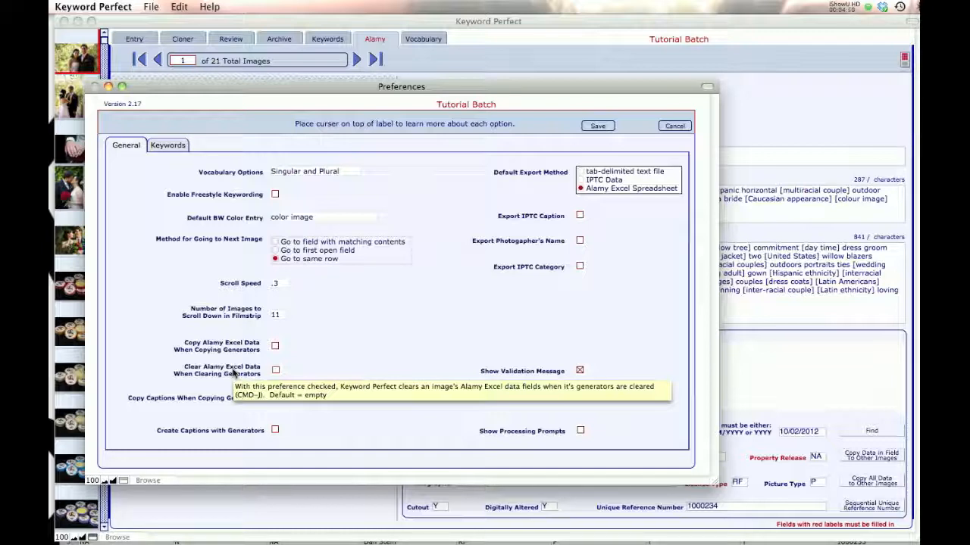
pyautogui.click(275, 346)
pyautogui.click(276, 372)
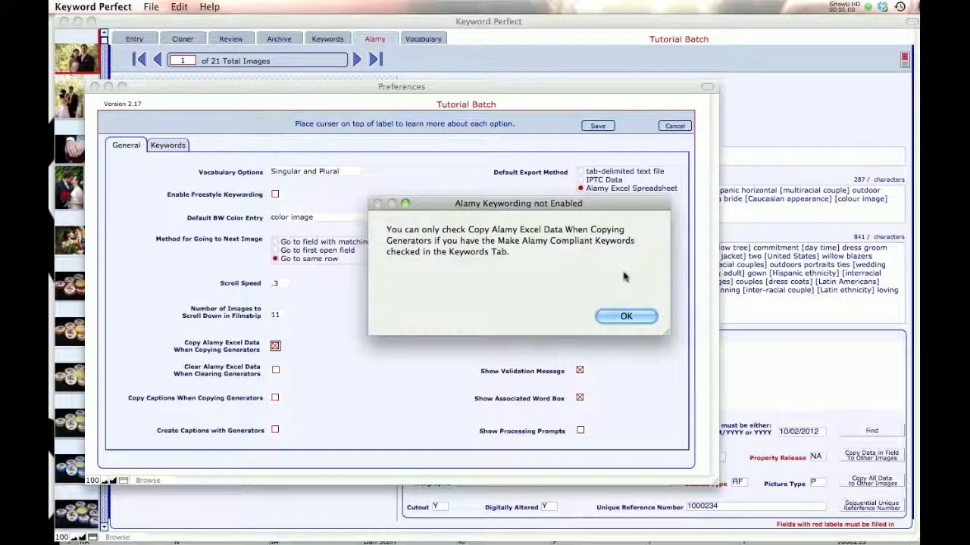
pyautogui.click(625, 317)
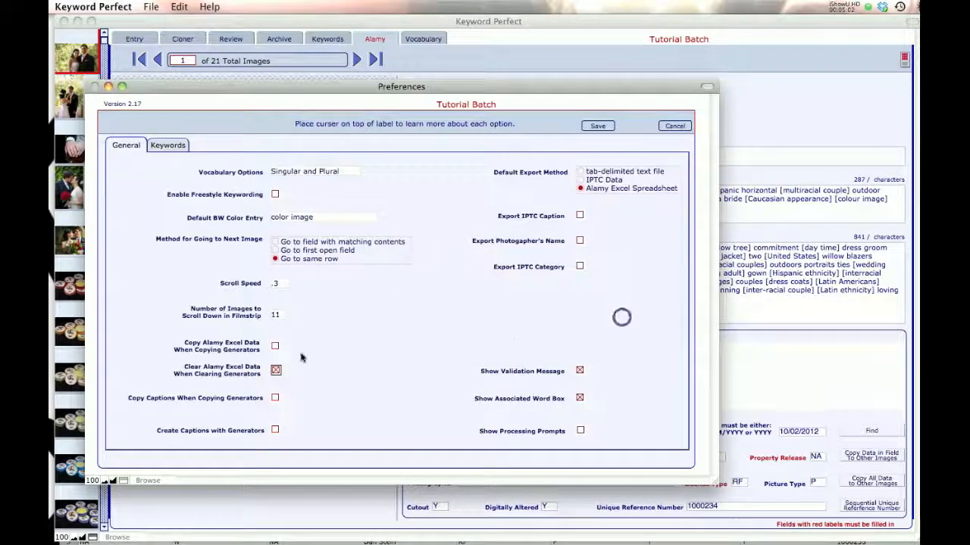
pyautogui.click(275, 371)
pyautogui.click(275, 371)
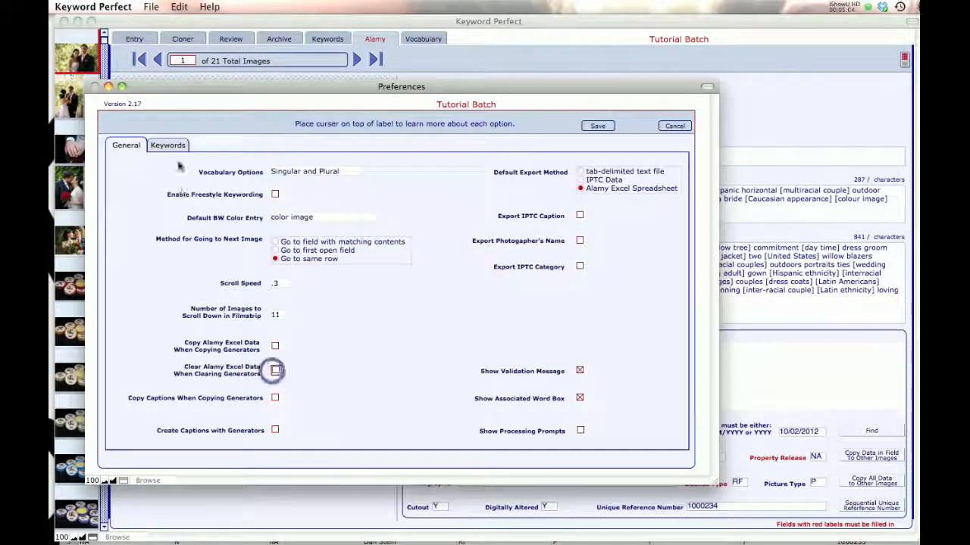
# - Enable Alamy-compliant keywords together with copying and clearing Alamy Excel data along with generators, and save the preferences
pyautogui.click(168, 145)
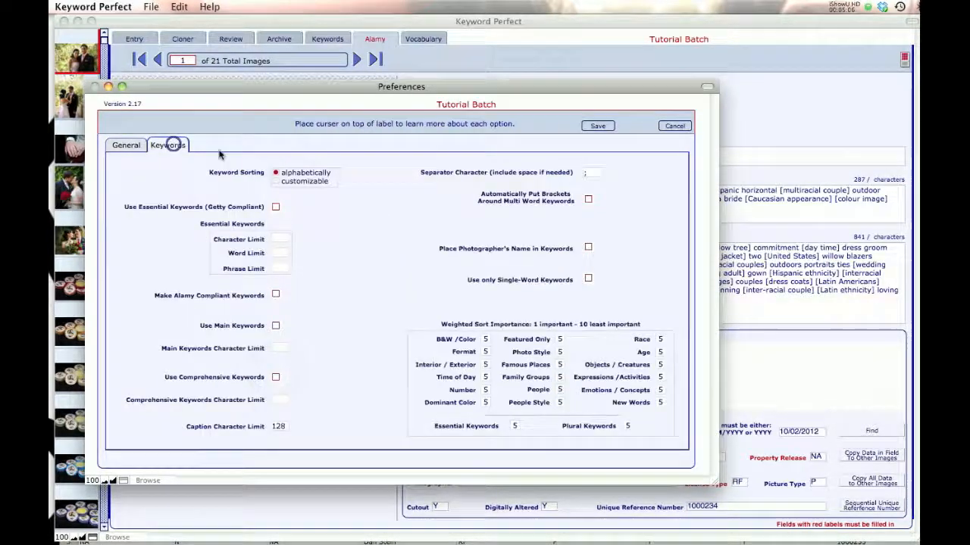
pyautogui.click(275, 295)
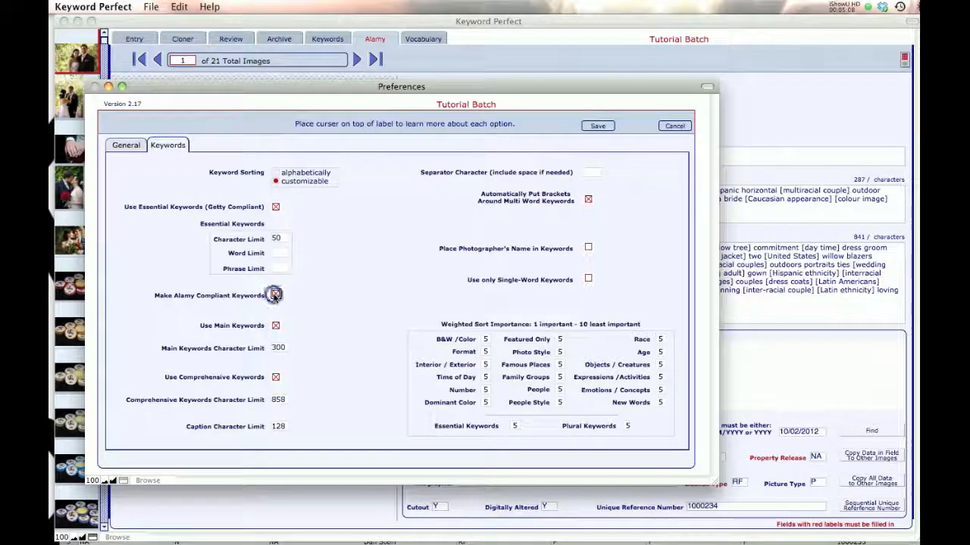
pyautogui.click(127, 146)
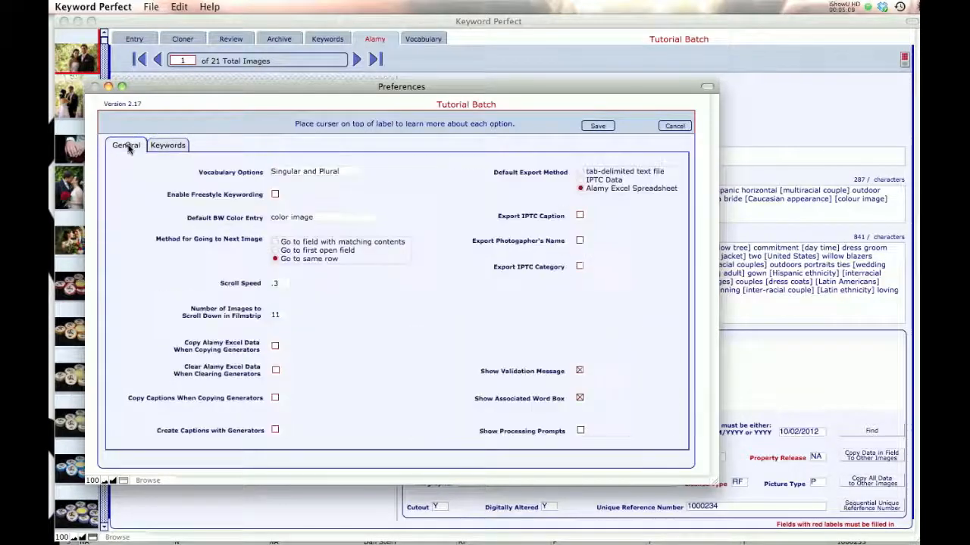
pyautogui.click(275, 347)
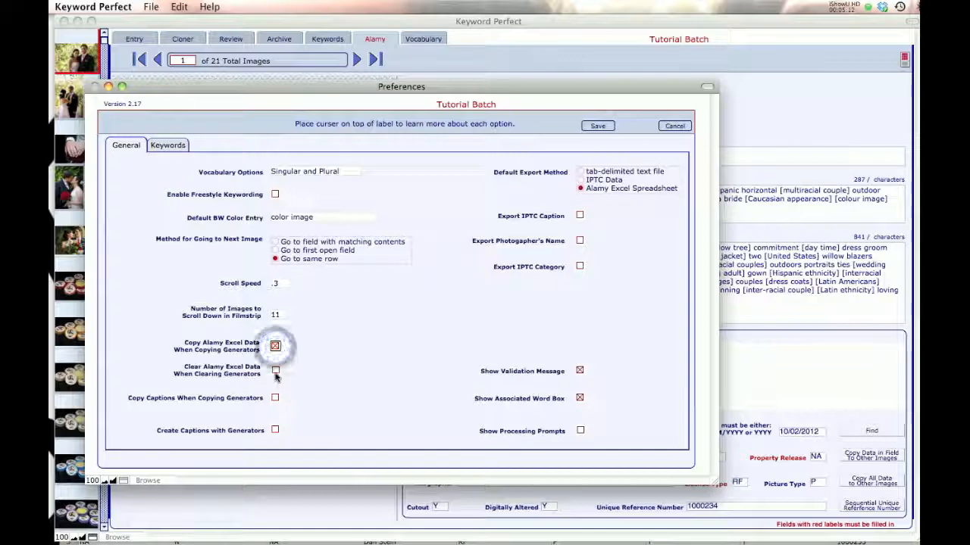
pyautogui.click(276, 370)
pyautogui.click(598, 126)
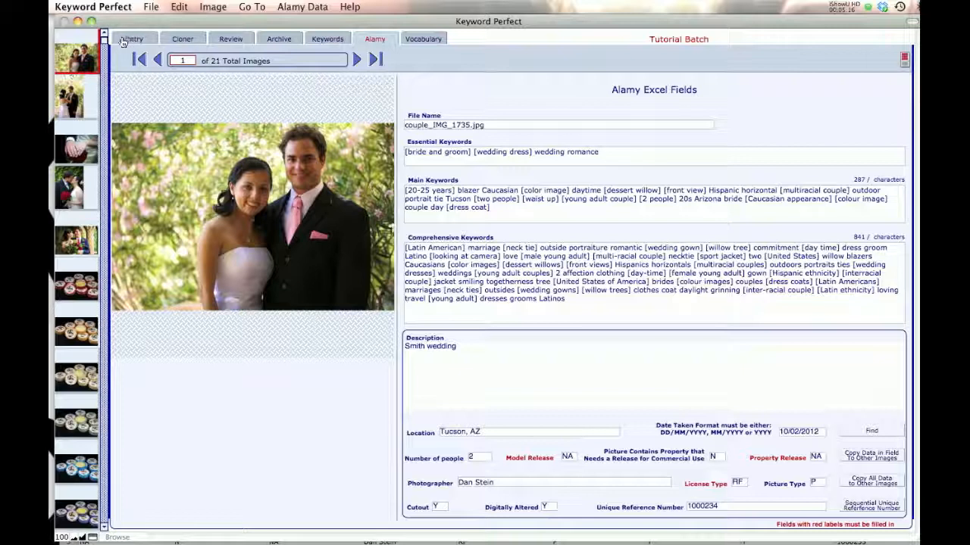
# - Clone the generators of couple_IMG_1735.jpg to couple_IMG_6221.jpg, and check the copied Alamy fields on that image
pyautogui.click(181, 40)
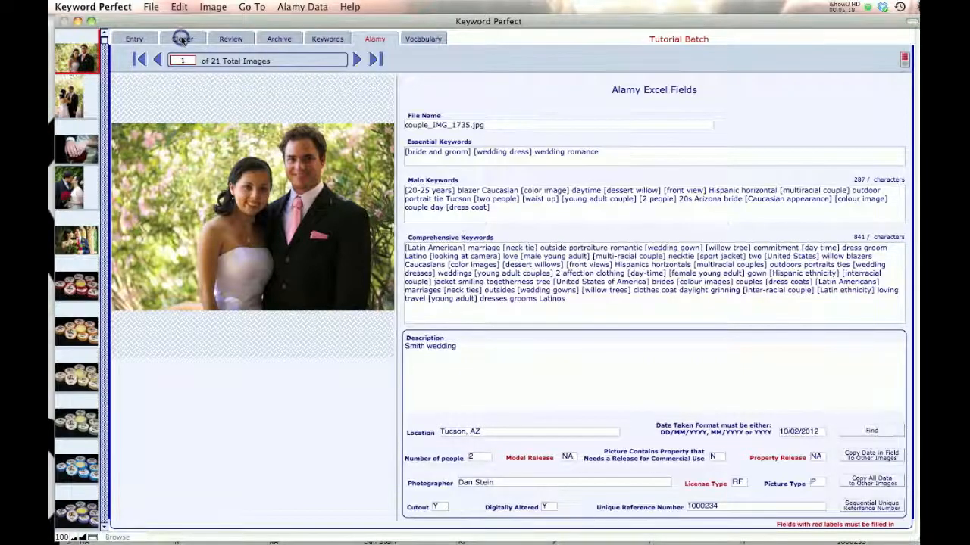
pyautogui.click(188, 113)
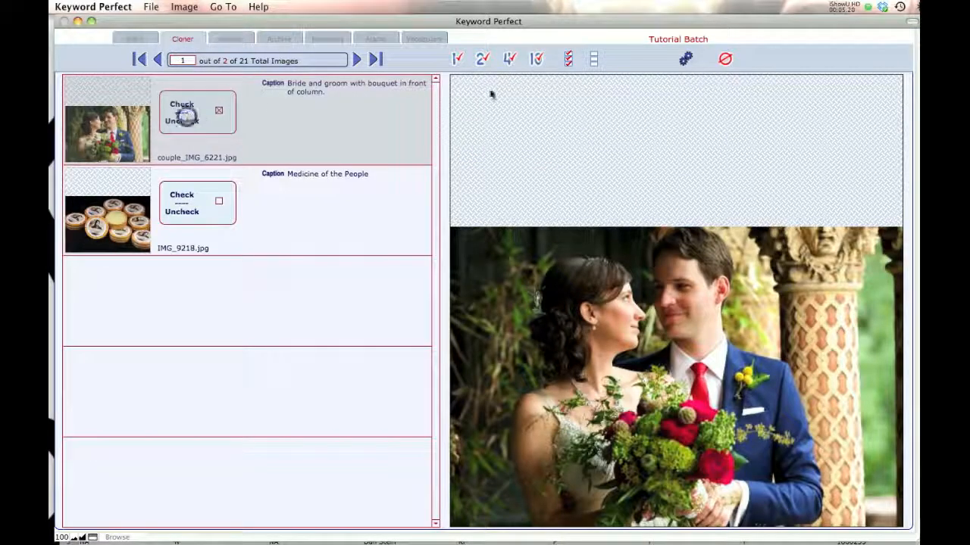
pyautogui.click(684, 60)
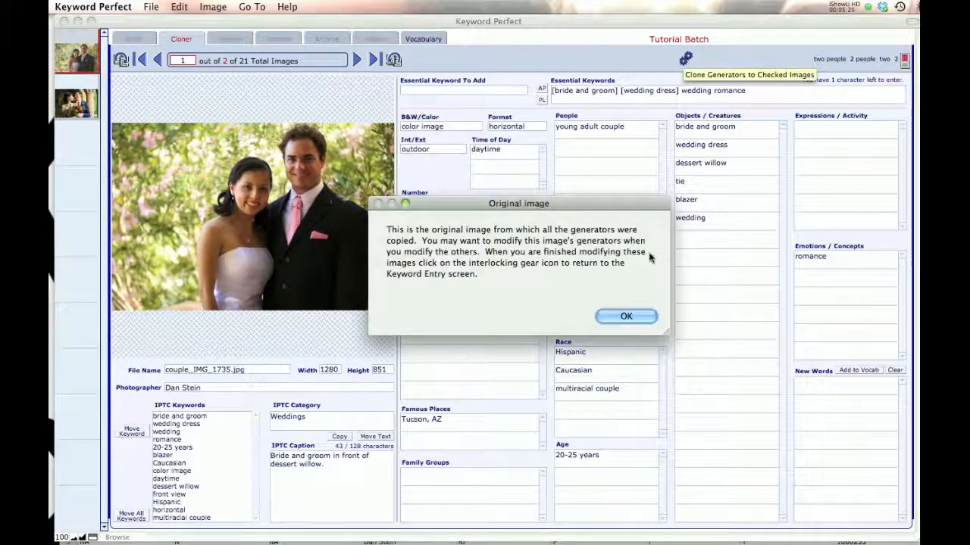
pyautogui.click(626, 316)
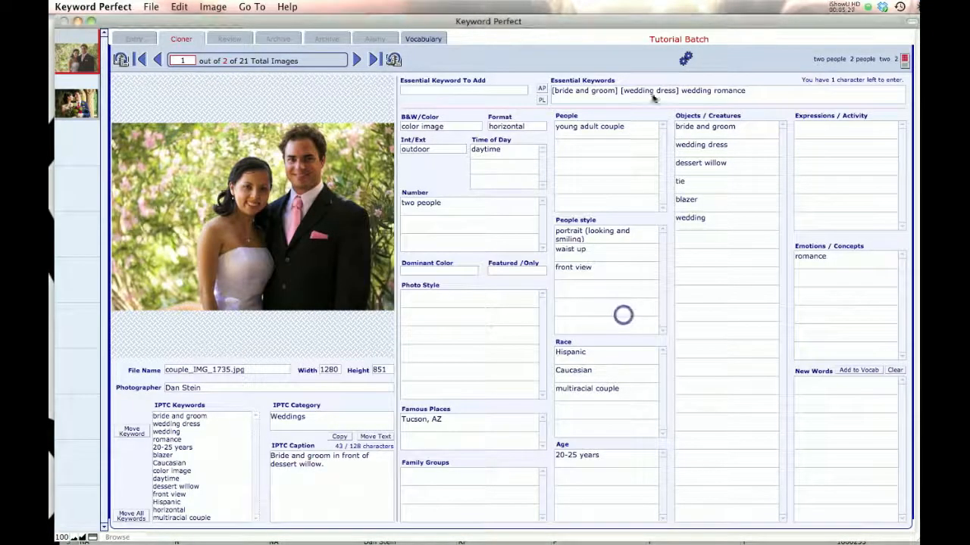
pyautogui.click(685, 60)
pyautogui.click(561, 317)
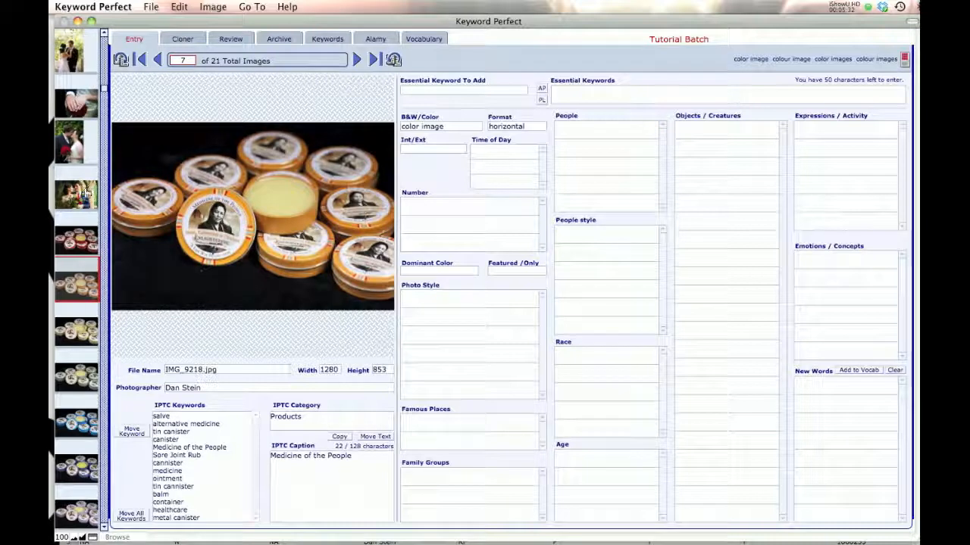
pyautogui.click(84, 194)
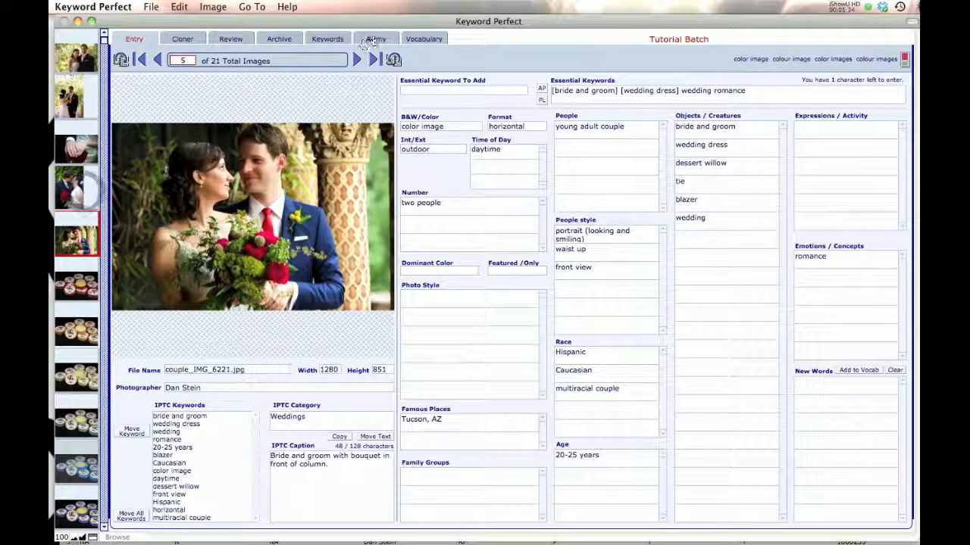
pyautogui.click(372, 39)
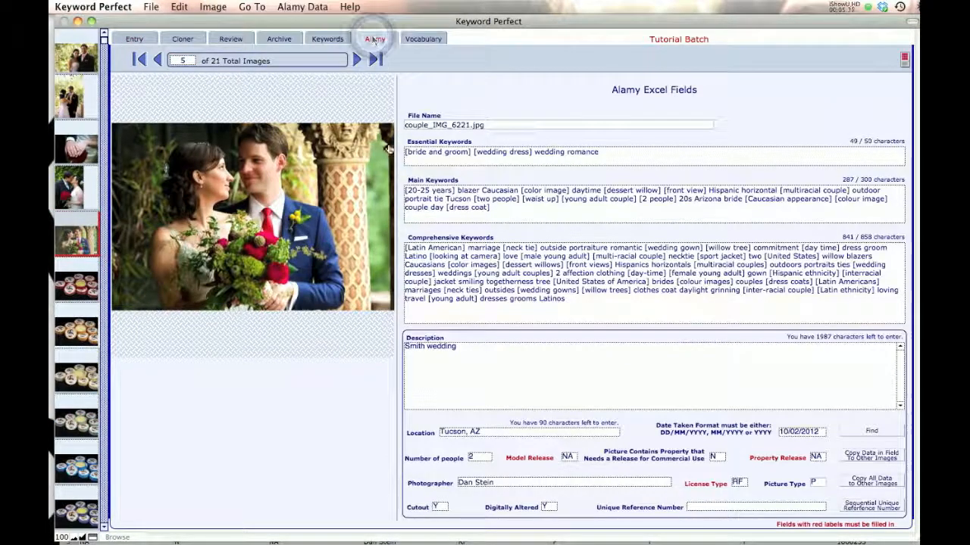
# - Copy the salve canister generators into IMG_9218.jpg in keyword entry, and check its Alamy Excel fields
pyautogui.click(79, 343)
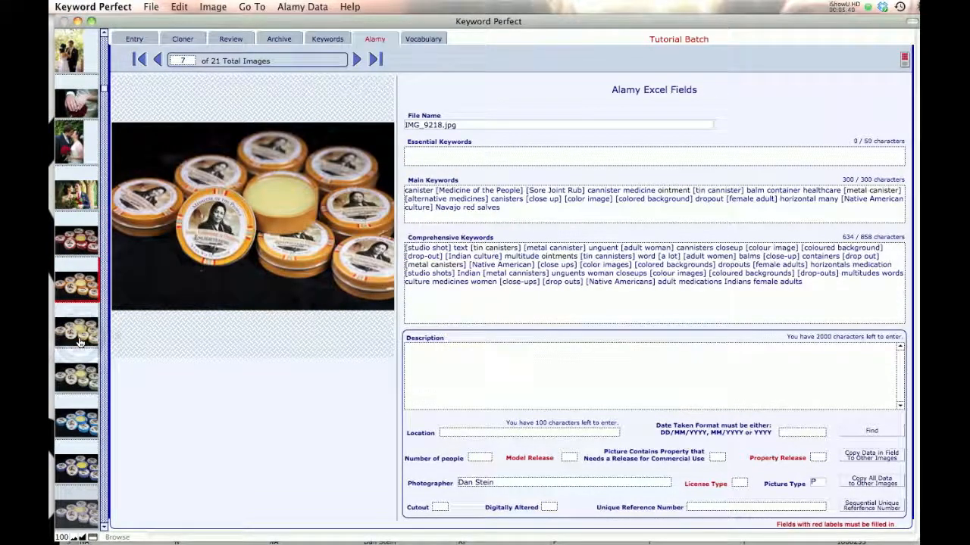
pyautogui.click(134, 39)
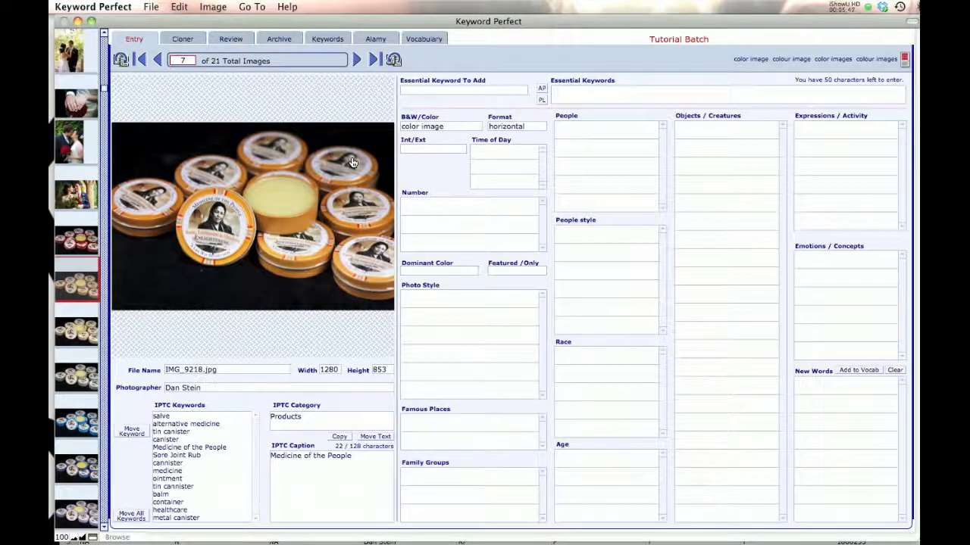
pyautogui.press('super+4')
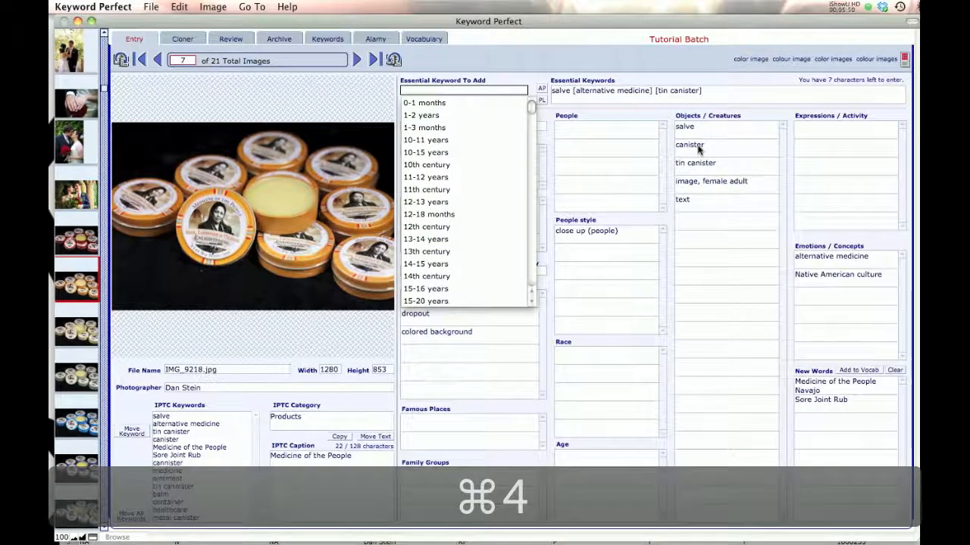
pyautogui.moveTo(698, 149)
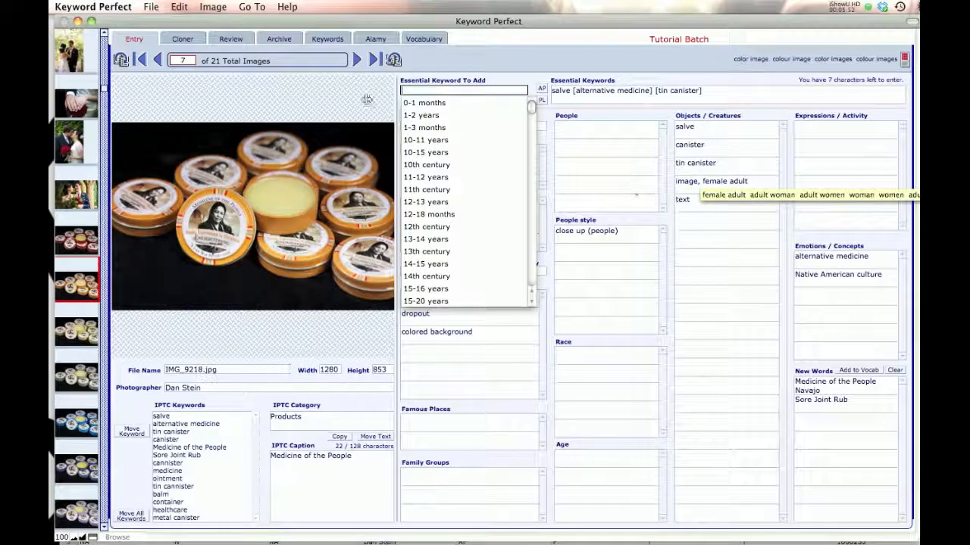
pyautogui.click(375, 38)
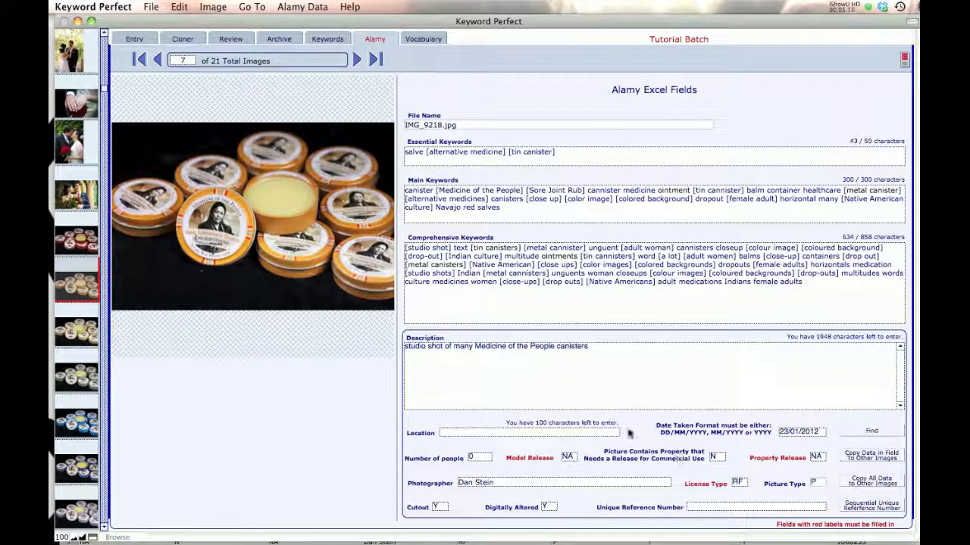
# - Process the batch's images, going through the spell check and confirming the start of processing
pyautogui.click(153, 9)
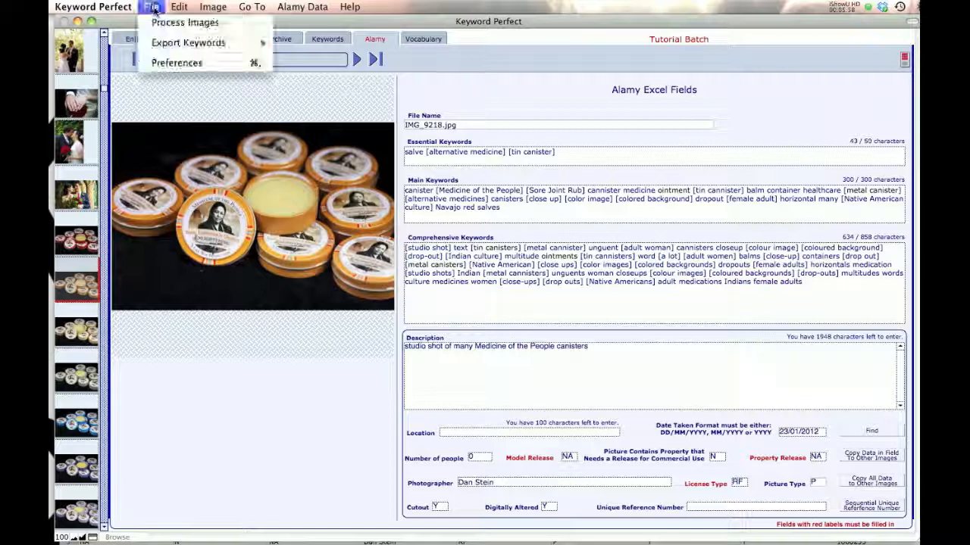
pyautogui.click(159, 25)
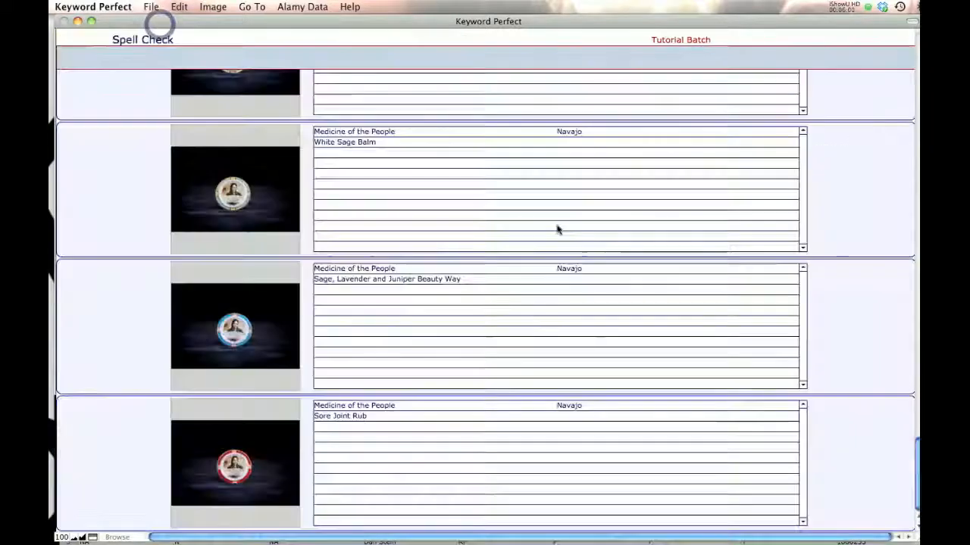
pyautogui.click(662, 166)
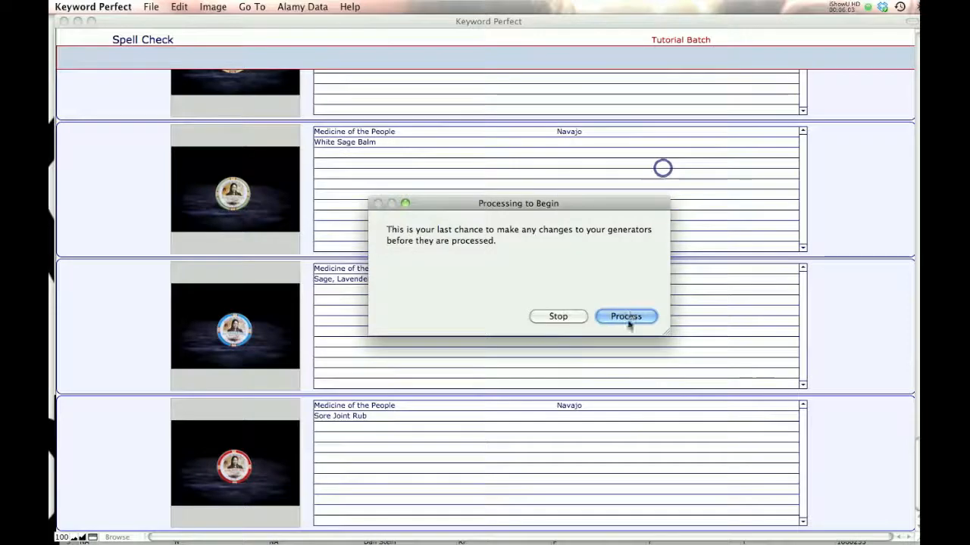
pyautogui.click(628, 318)
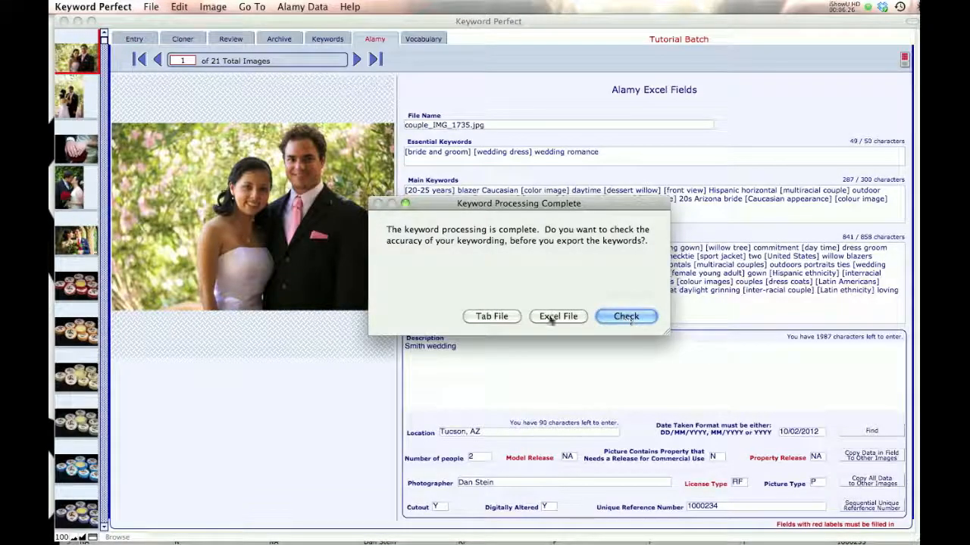
# - Export the batch as the Excel 95-2004 workbook Tutorial Batch.xls in Photos, replacing the existing file, and discard the generated email without saving a draft
pyautogui.click(552, 316)
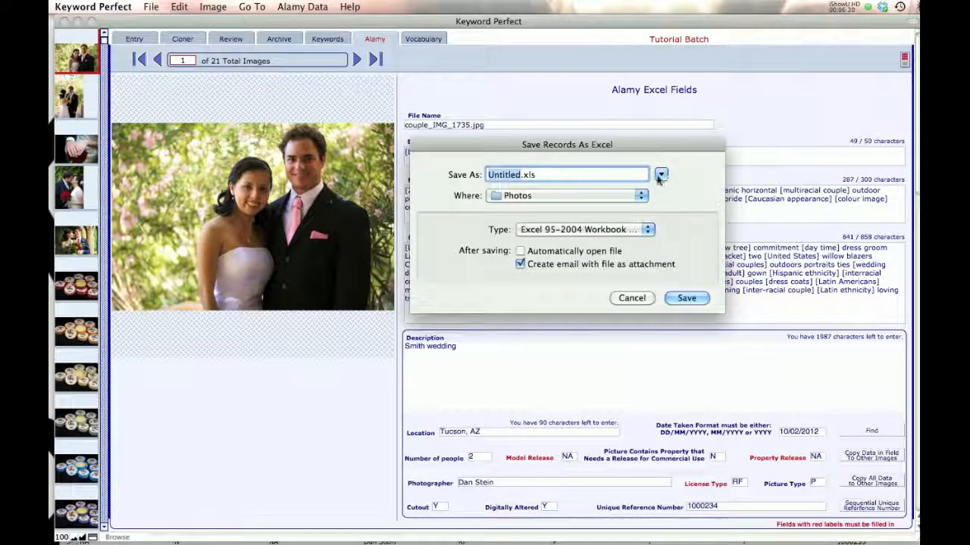
pyautogui.click(647, 233)
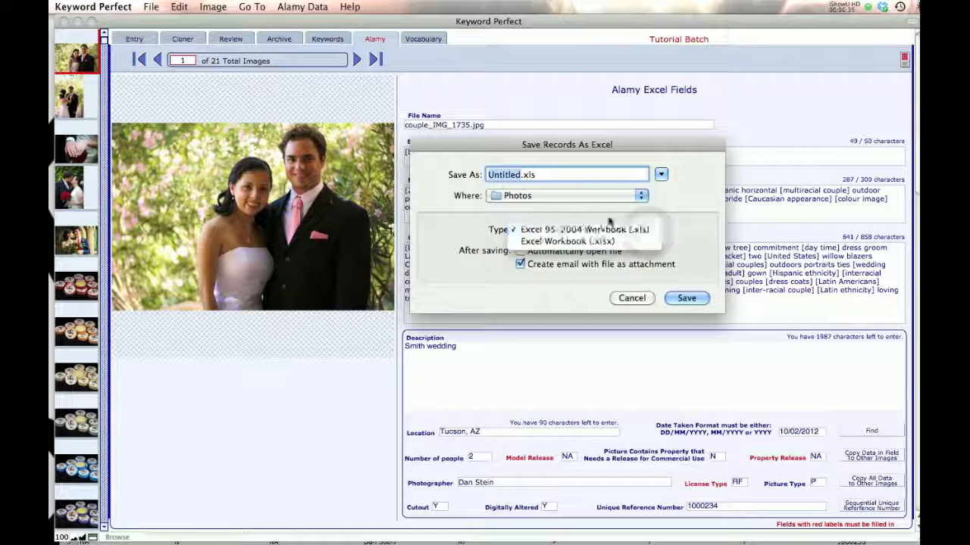
pyautogui.click(684, 211)
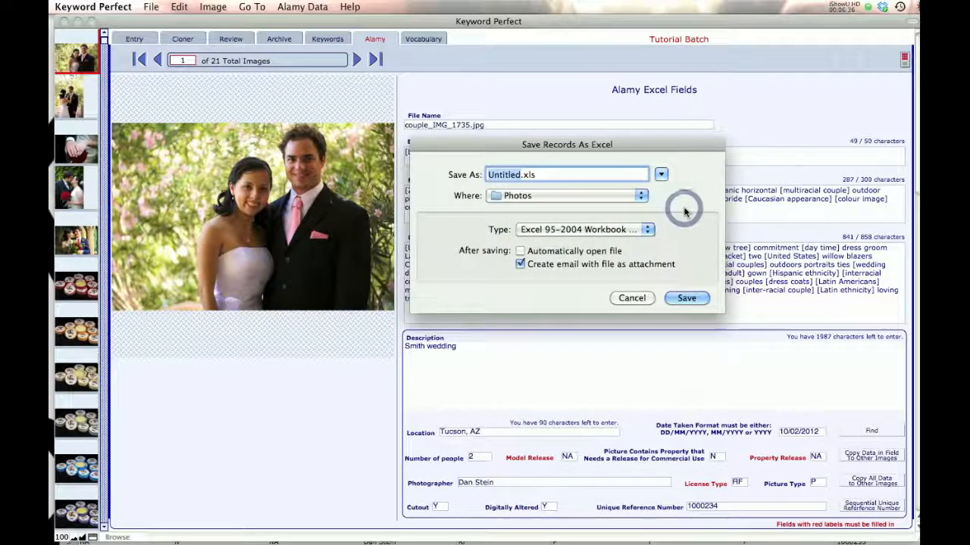
pyautogui.write('Tutorial Batch')
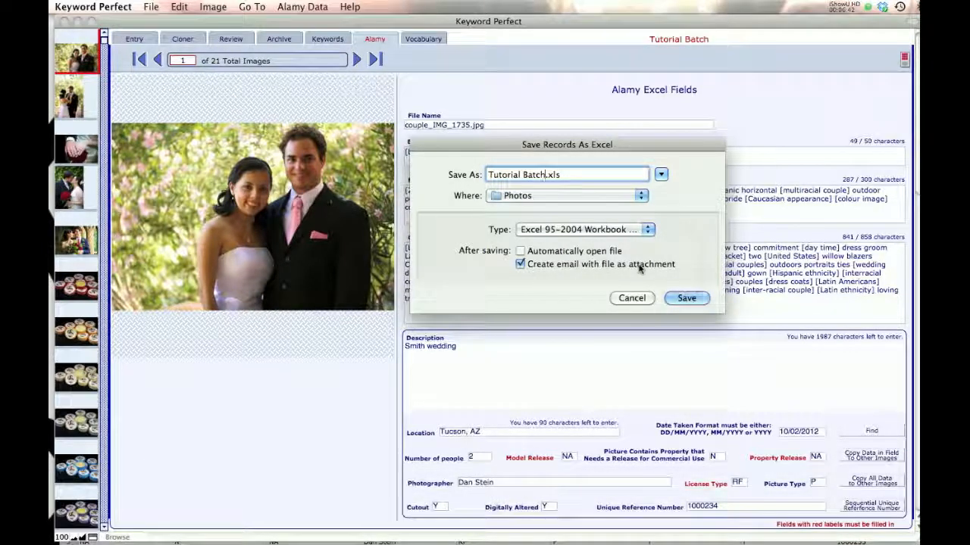
pyautogui.click(686, 299)
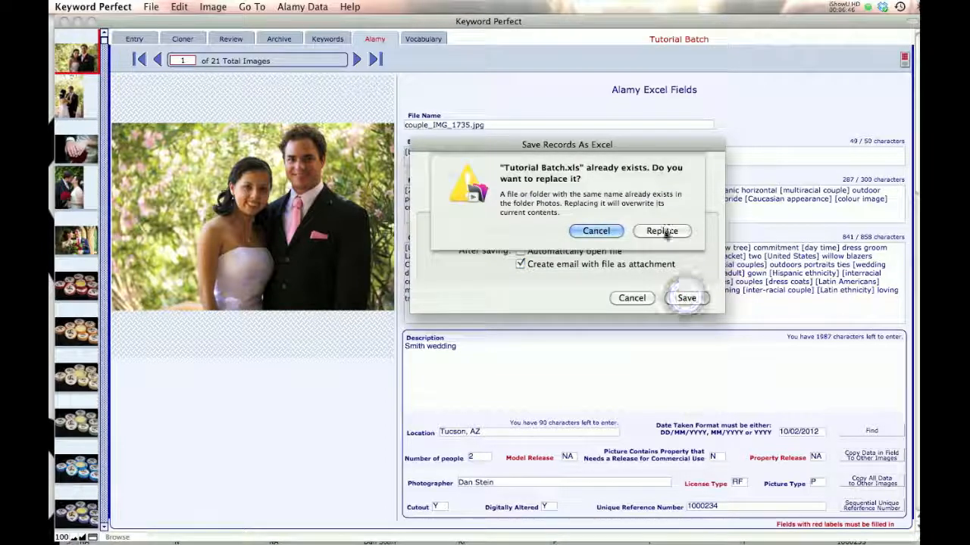
pyautogui.click(664, 231)
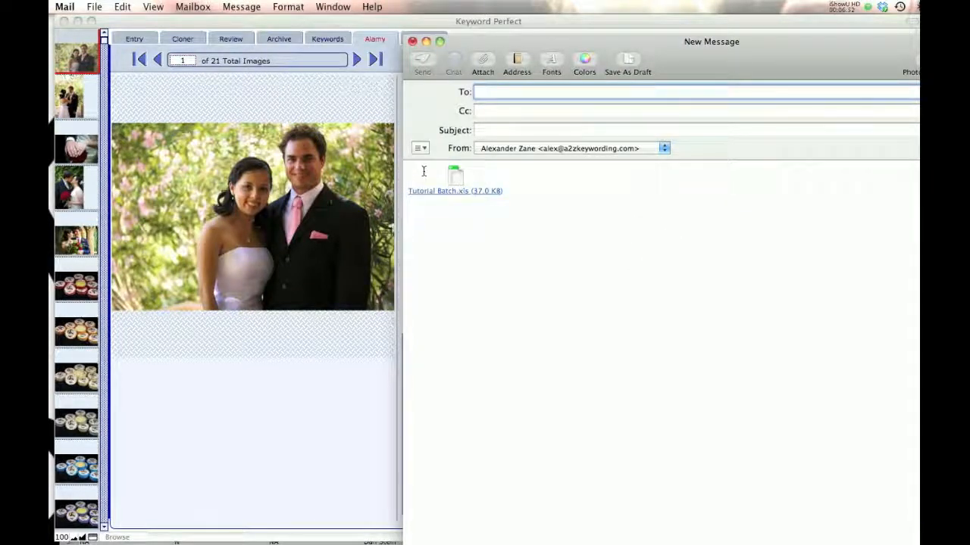
pyautogui.click(413, 42)
pyautogui.click(659, 148)
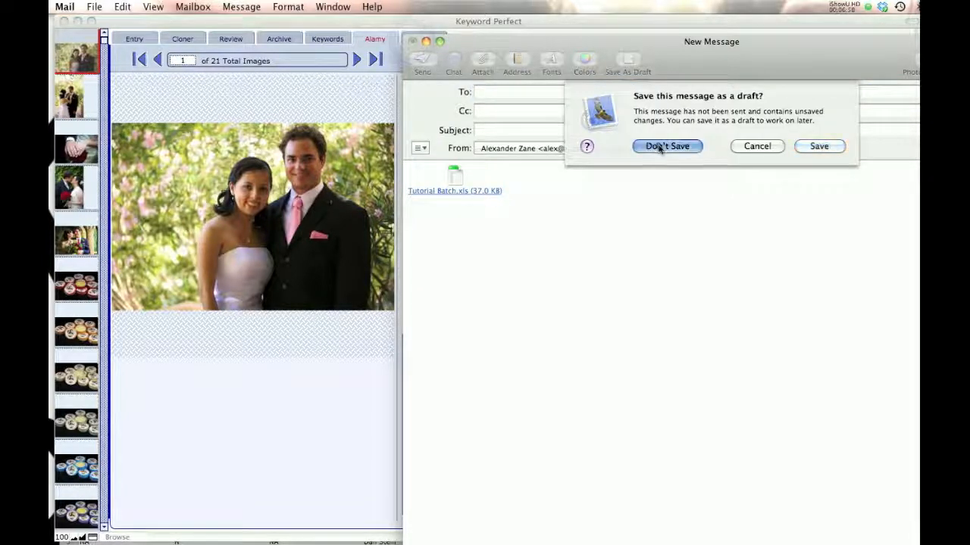